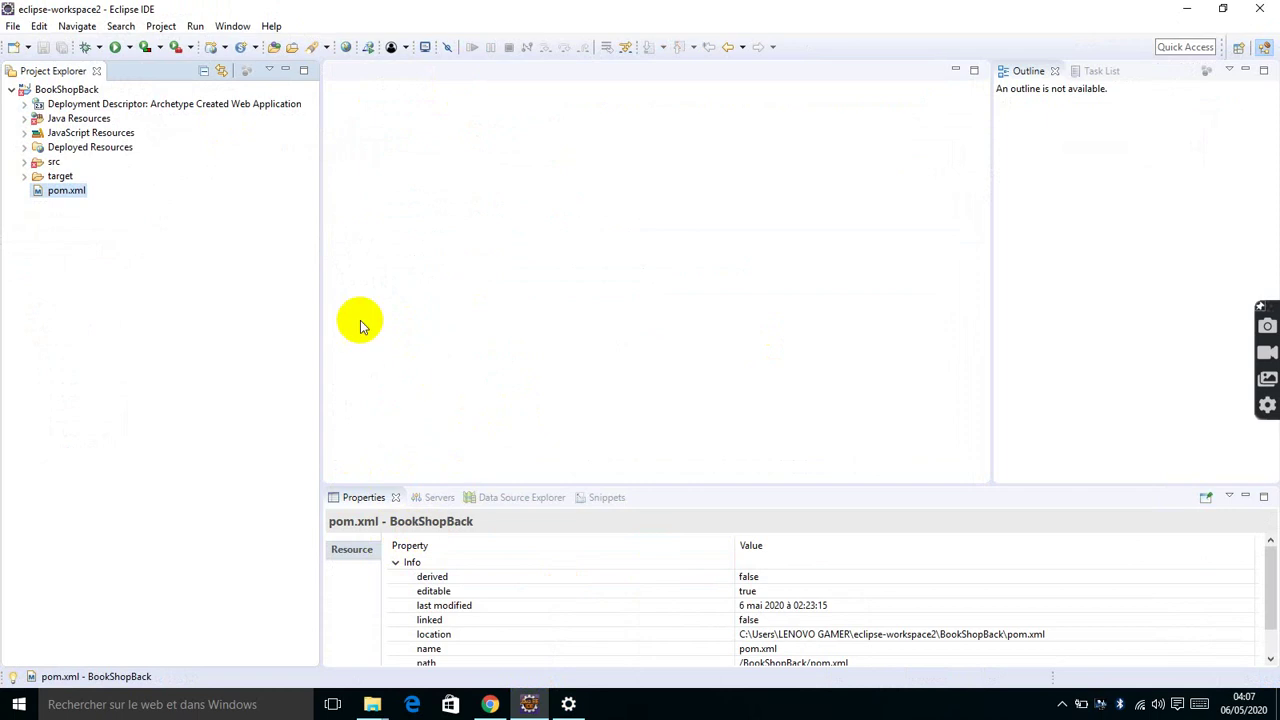
- Switch to Chrome, search Google for tomcat 9, and view the binary distributions on the Apache Tomcat 9 Software Downloads page
{"action": "left_click", "coordinate": [60, 92]}
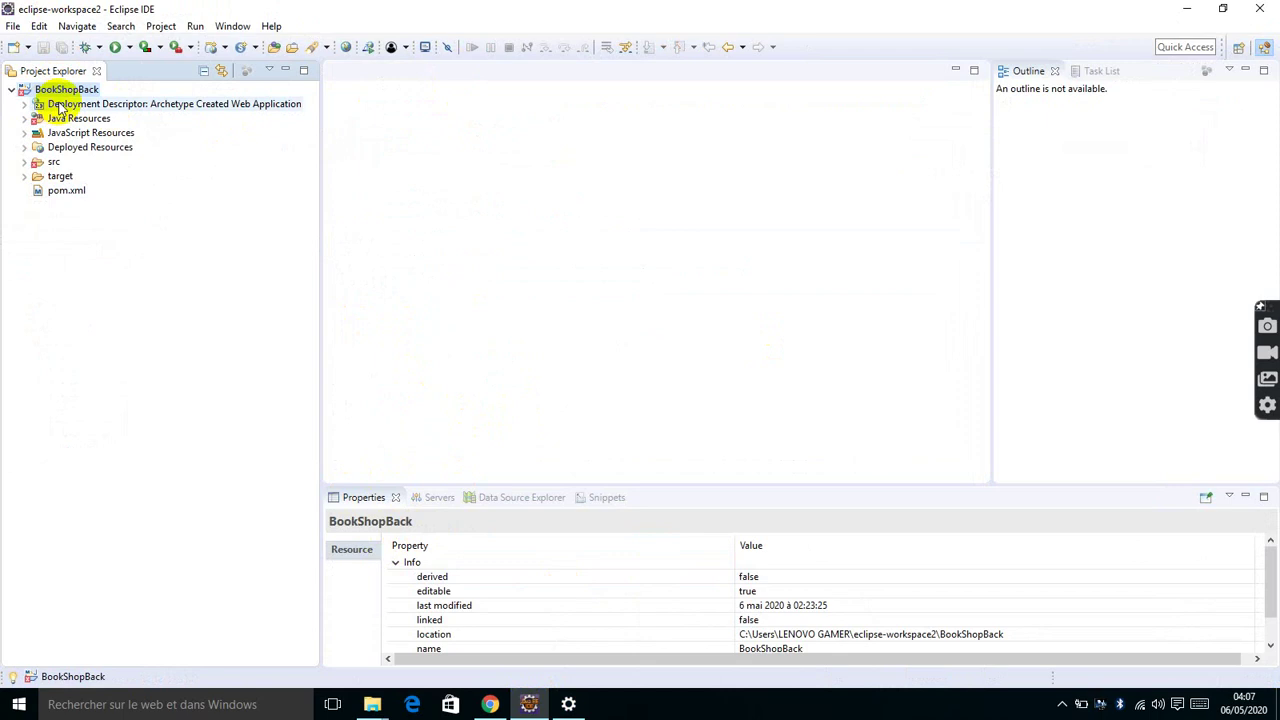
{"action": "left_click", "coordinate": [1190, 8]}
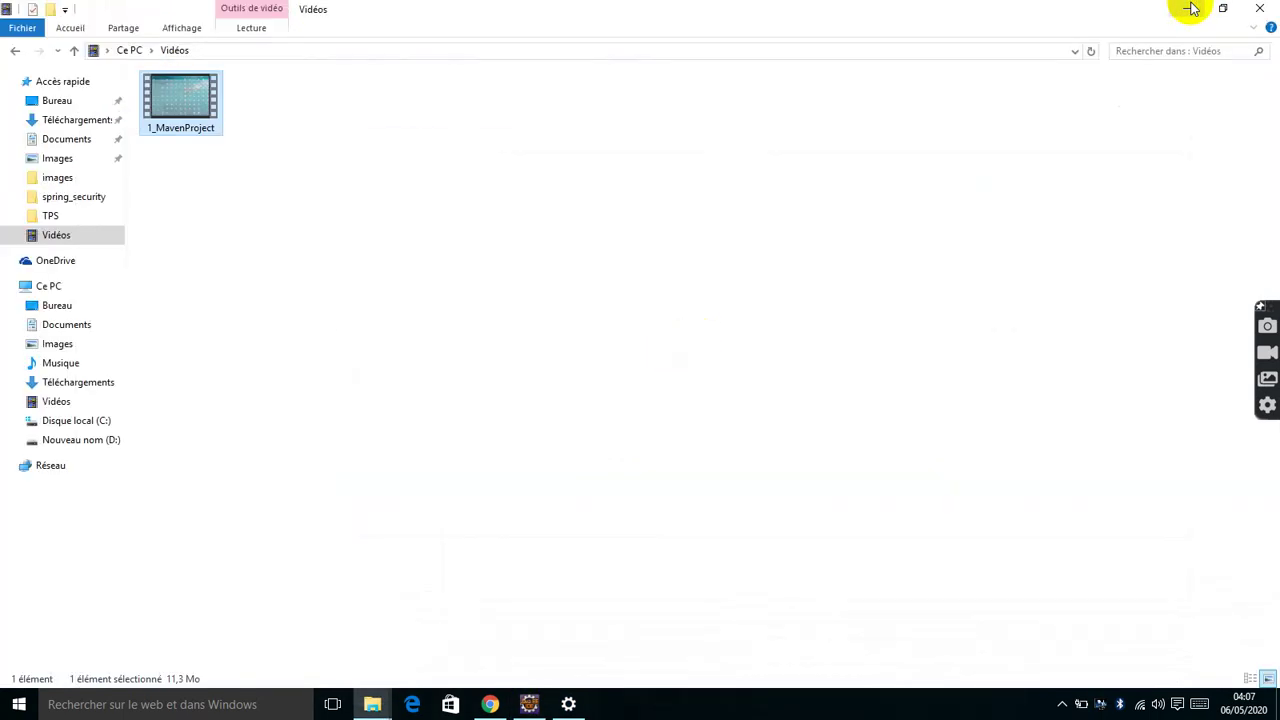
{"action": "left_click", "coordinate": [1192, 8]}
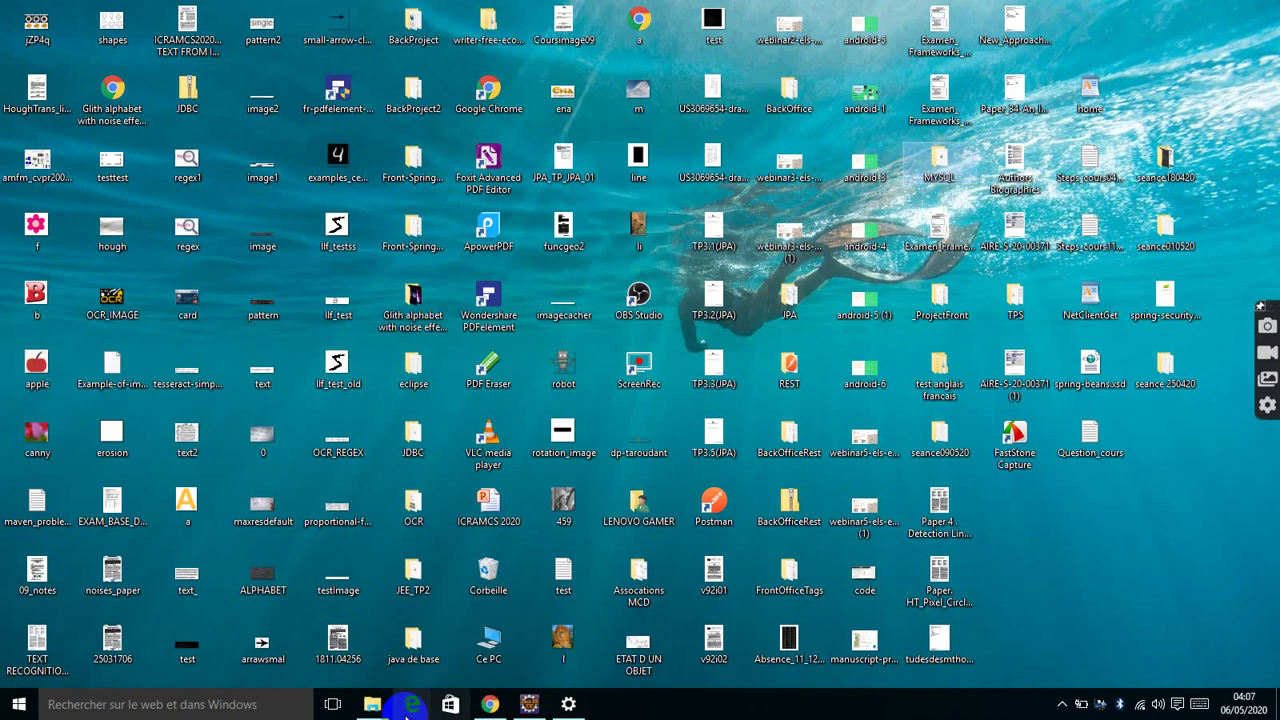
{"action": "left_click", "coordinate": [497, 706]}
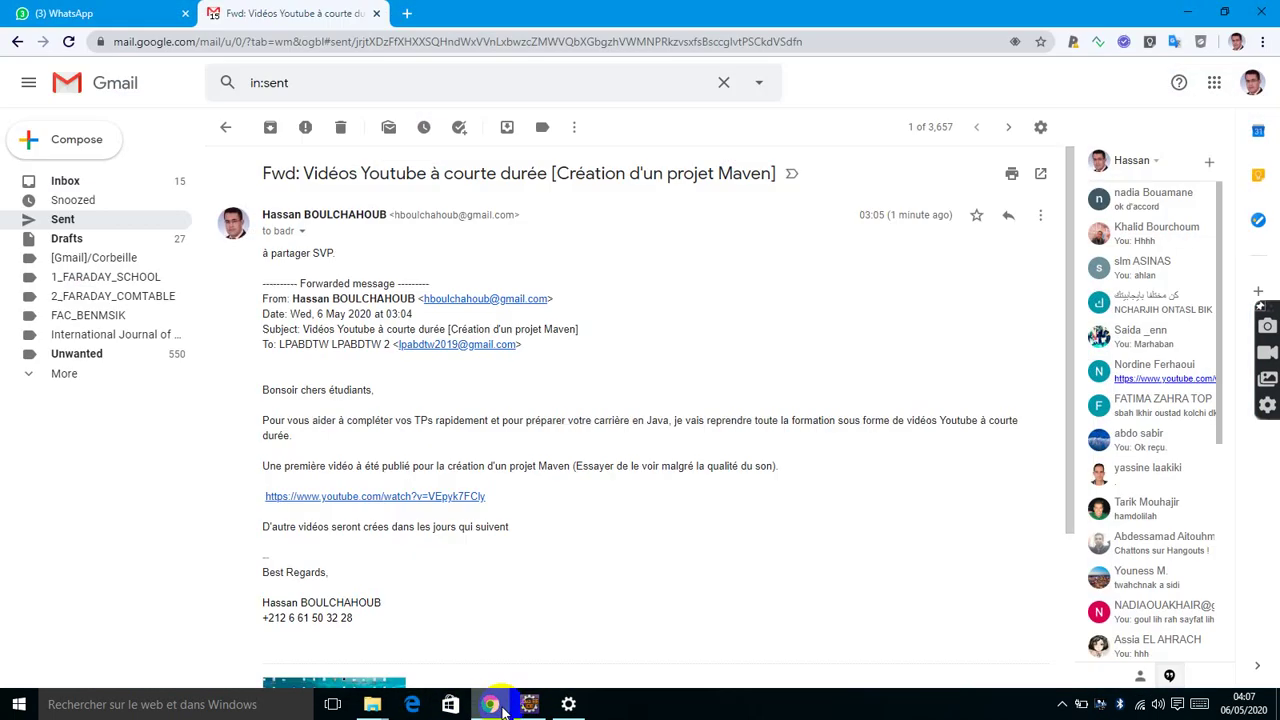
{"action": "left_click", "coordinate": [407, 13]}
{"action": "left_click", "coordinate": [507, 338]}
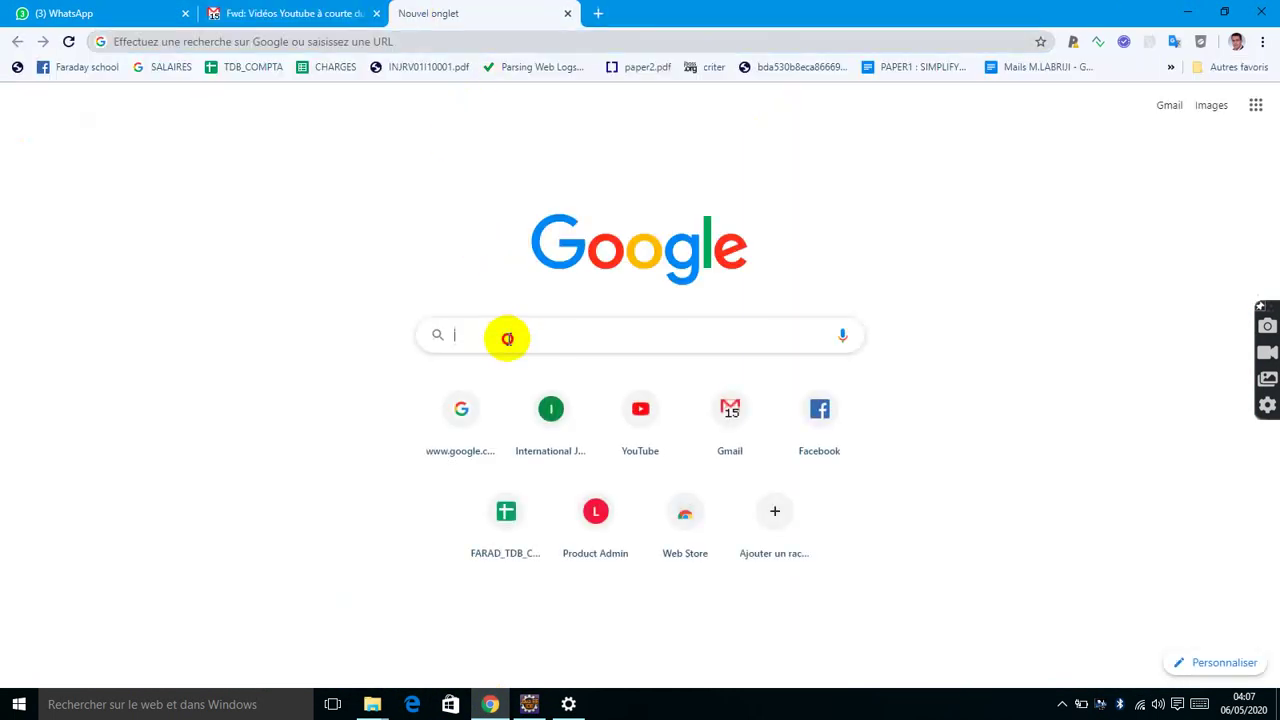
{"action": "type", "text": "tomcat"}
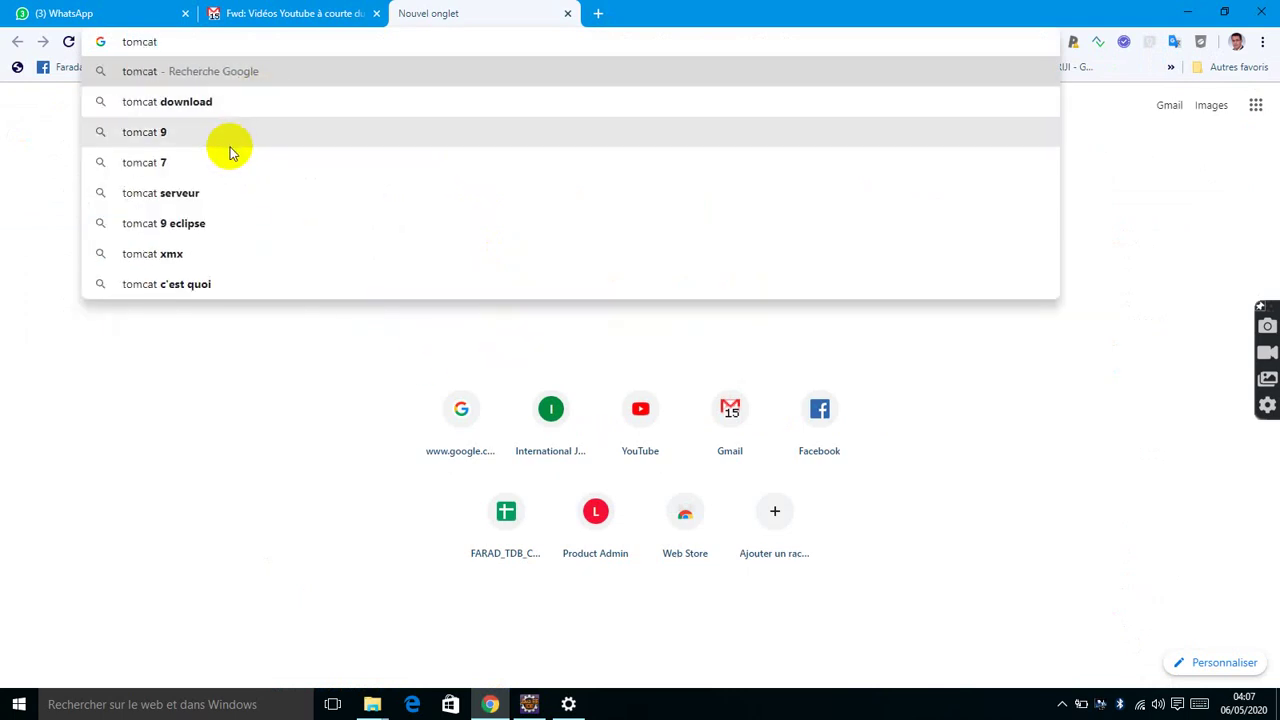
{"action": "left_click", "coordinate": [227, 142]}
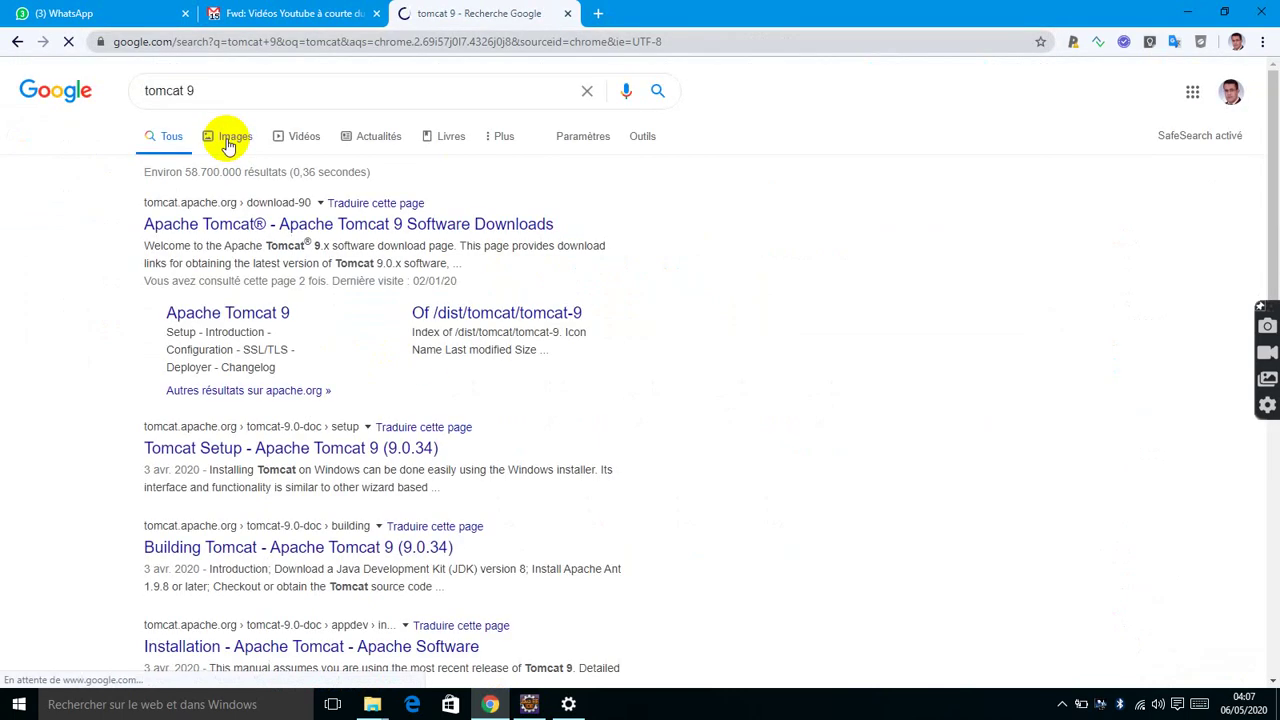
{"action": "left_click", "coordinate": [362, 228]}
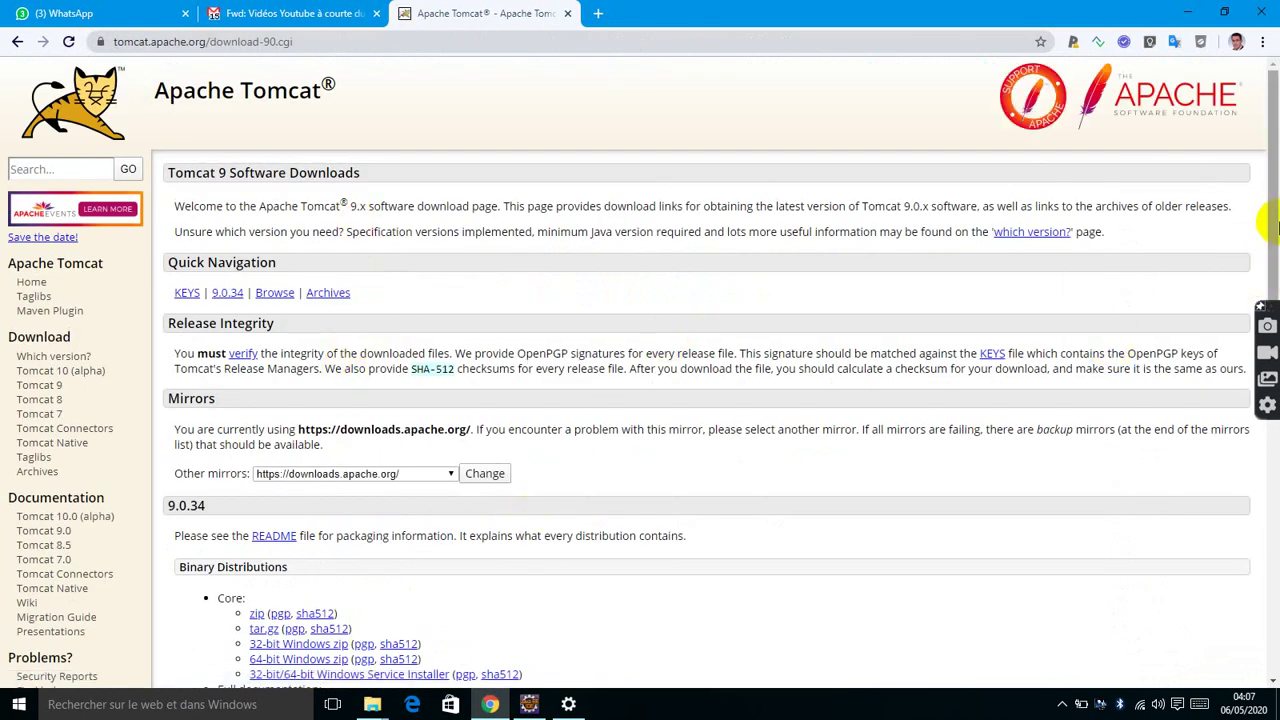
{"action": "scroll", "coordinate": [1265, 222], "scroll_direction": "down", "scroll_amount": 2}
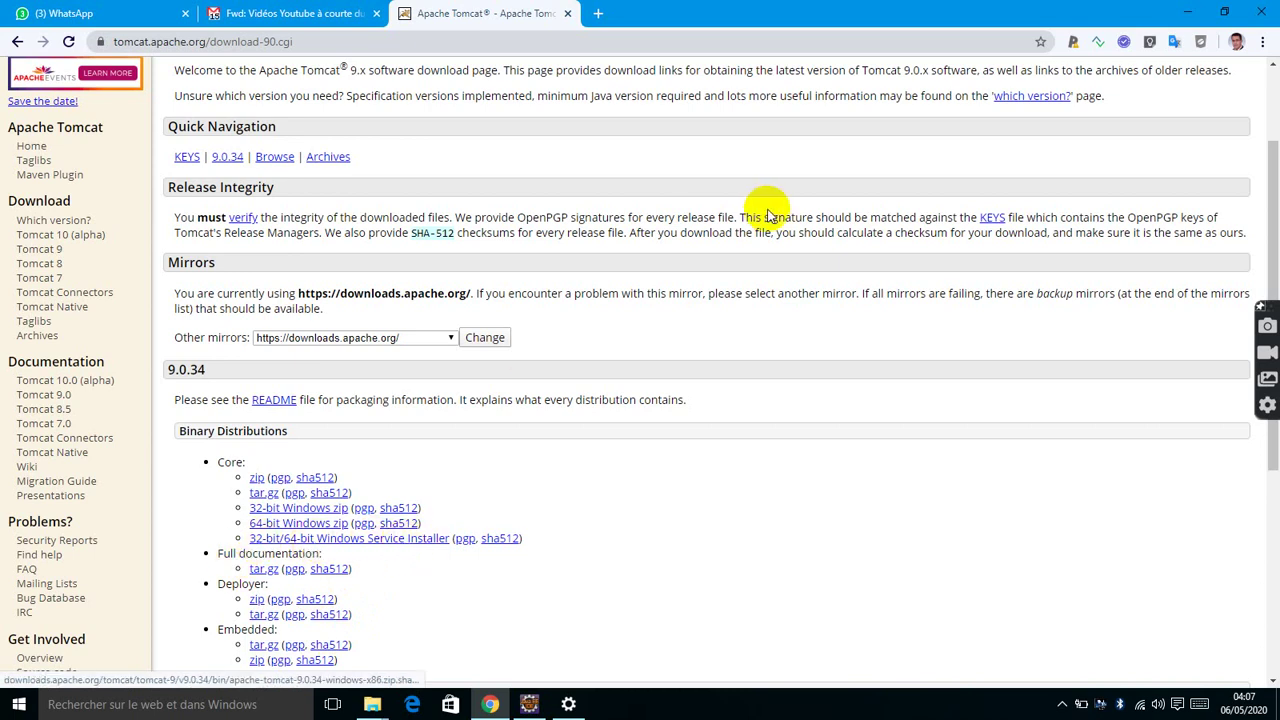
- Browse in File Explorer to the Tomcat 9.0 folder under Programmes, Apache Software Foundation on the local disk (C:)
{"action": "left_click", "coordinate": [1190, 13]}
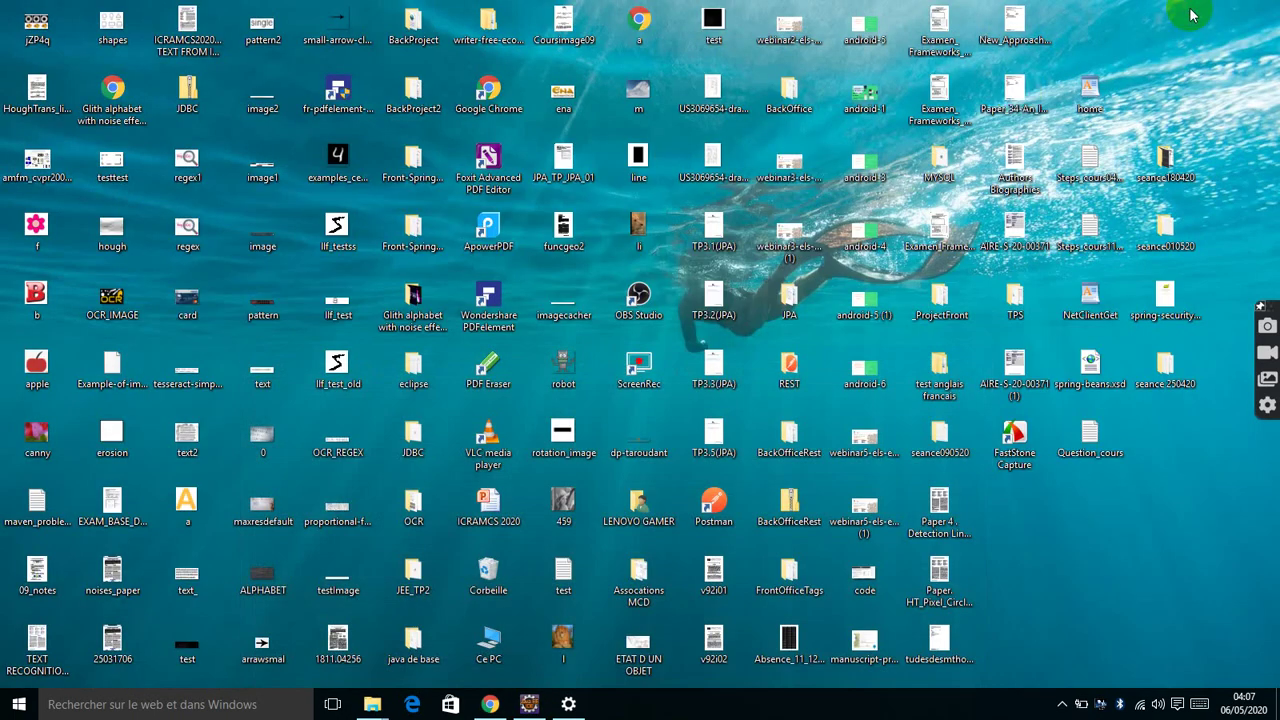
{"action": "double_click", "coordinate": [418, 98]}
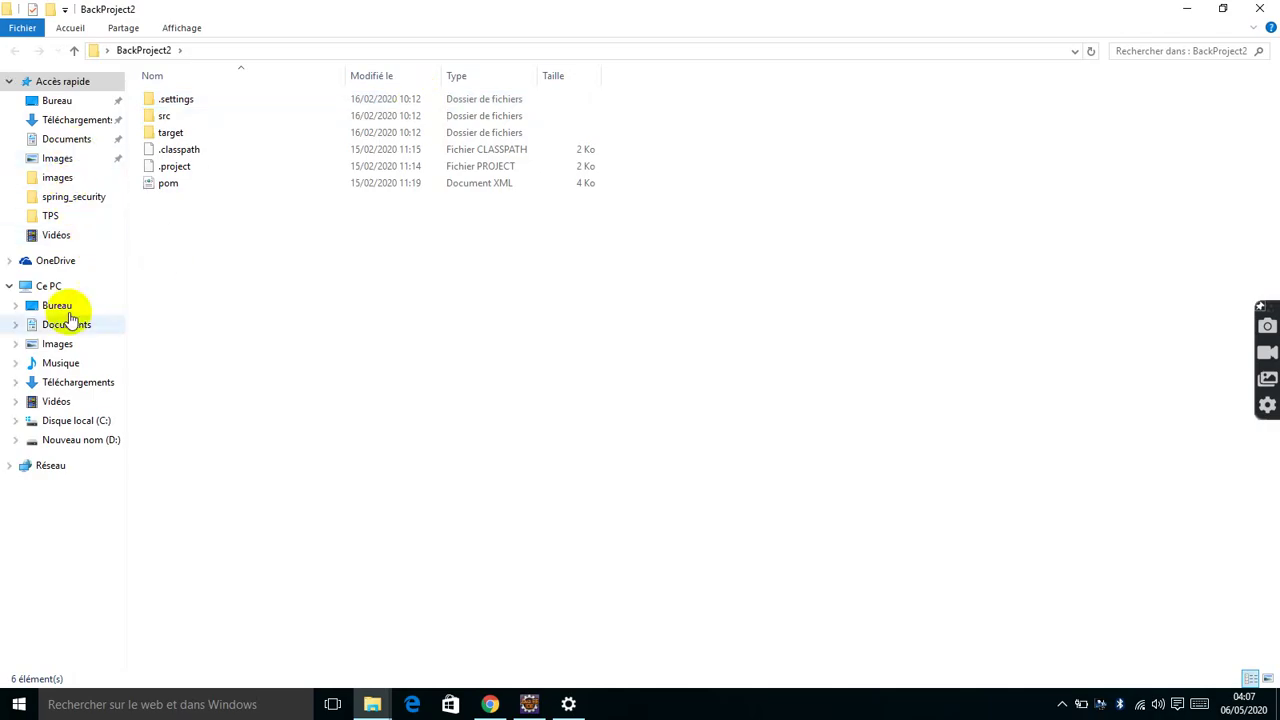
{"action": "left_click", "coordinate": [78, 422]}
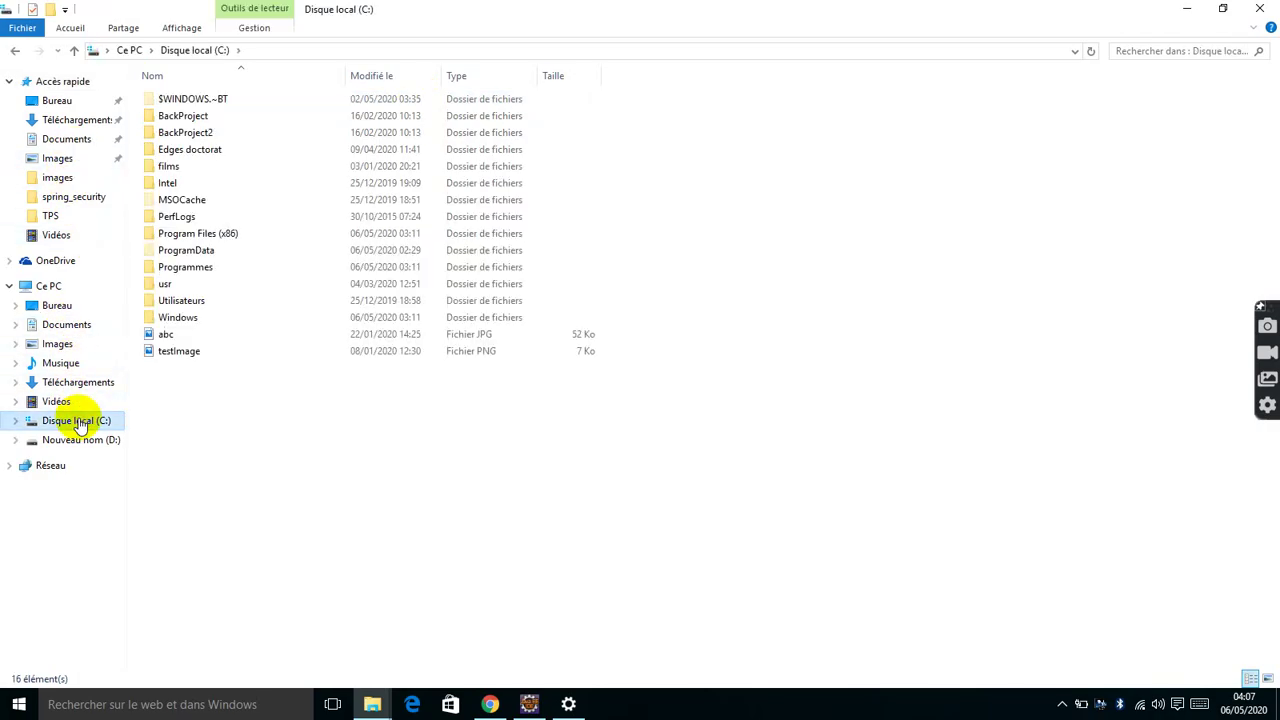
{"action": "double_click", "coordinate": [218, 271]}
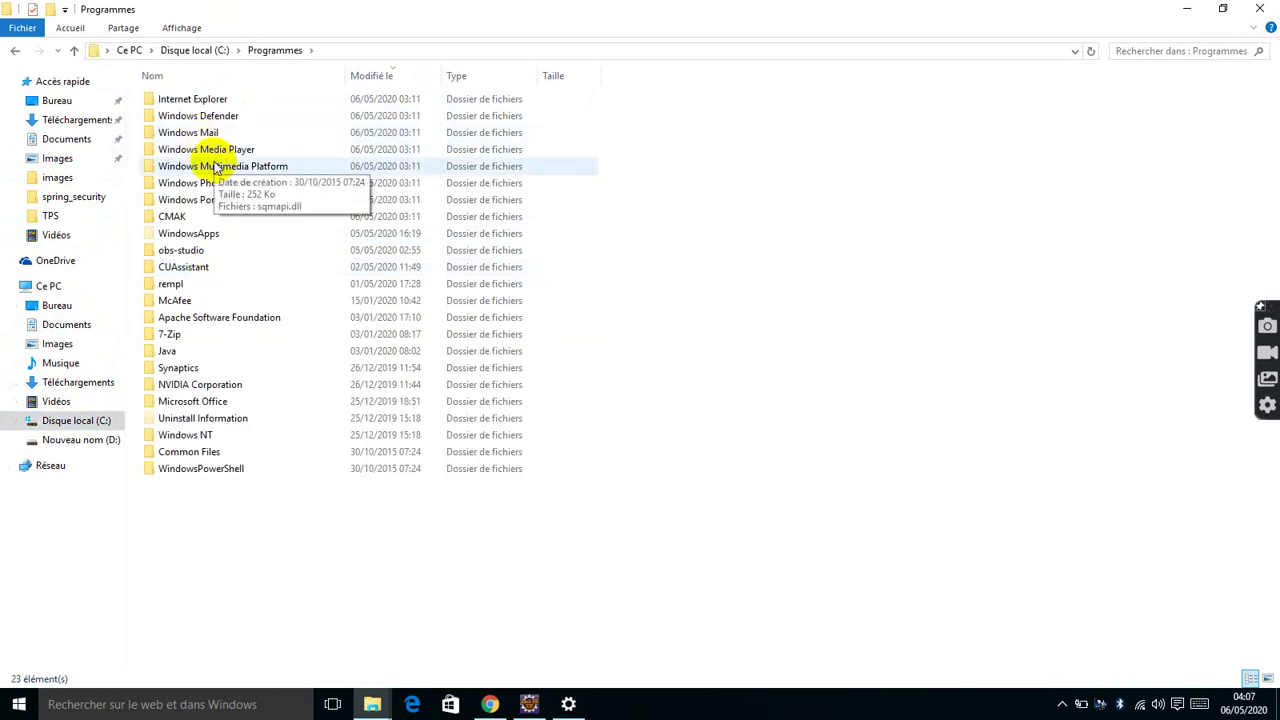
{"action": "left_click", "coordinate": [228, 320]}
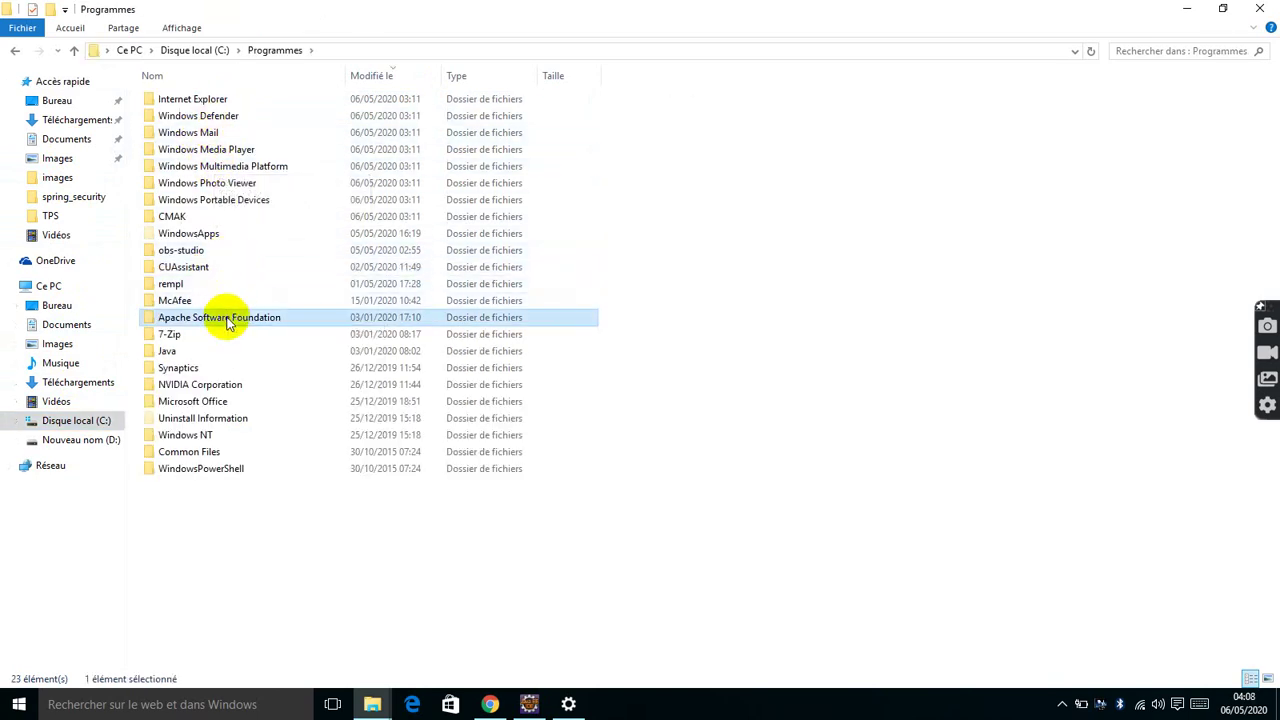
{"action": "double_click", "coordinate": [228, 320]}
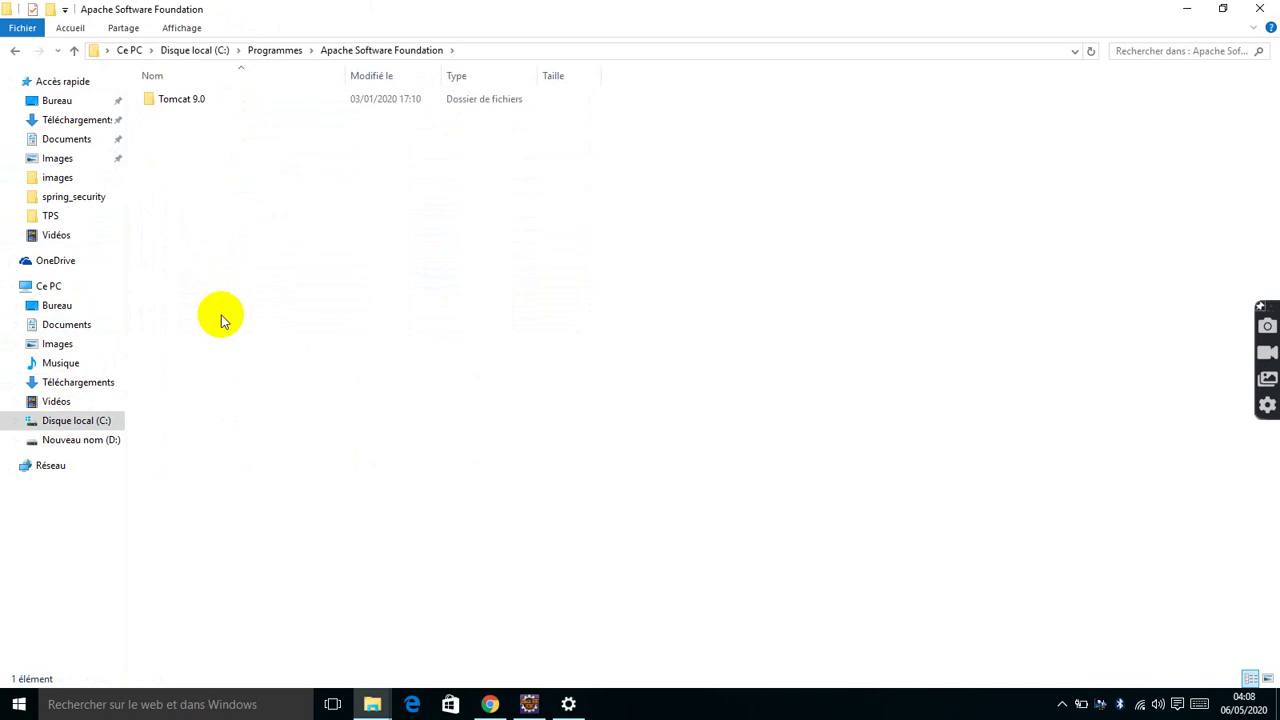
{"action": "double_click", "coordinate": [168, 100]}
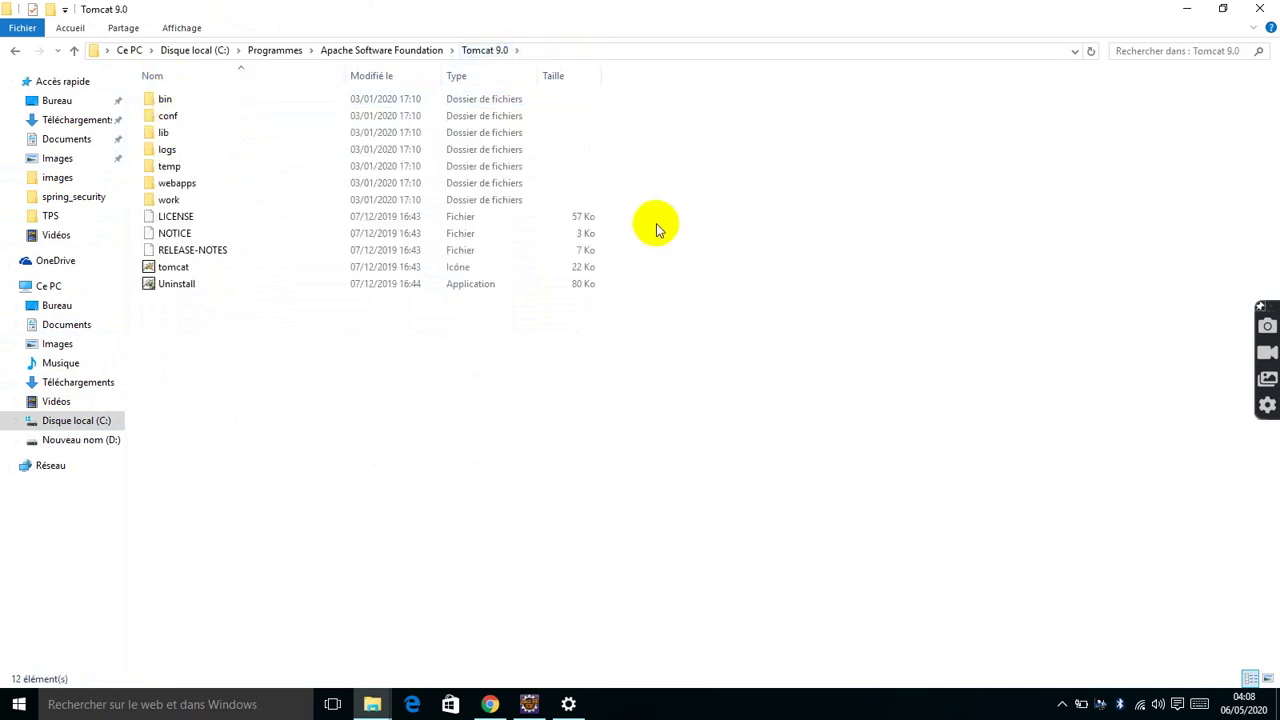
- Switch to Eclipse and open the Server Runtime Environments preferences
{"action": "left_click", "coordinate": [530, 700]}
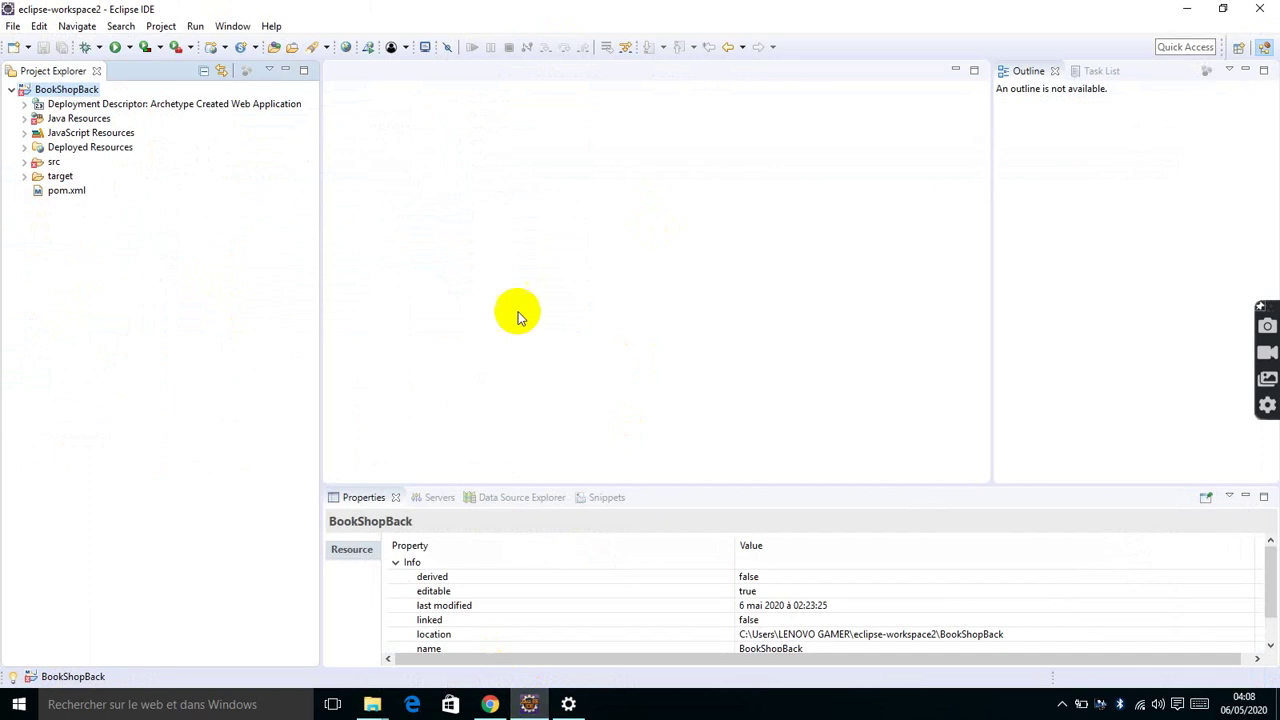
{"action": "left_click", "coordinate": [236, 27]}
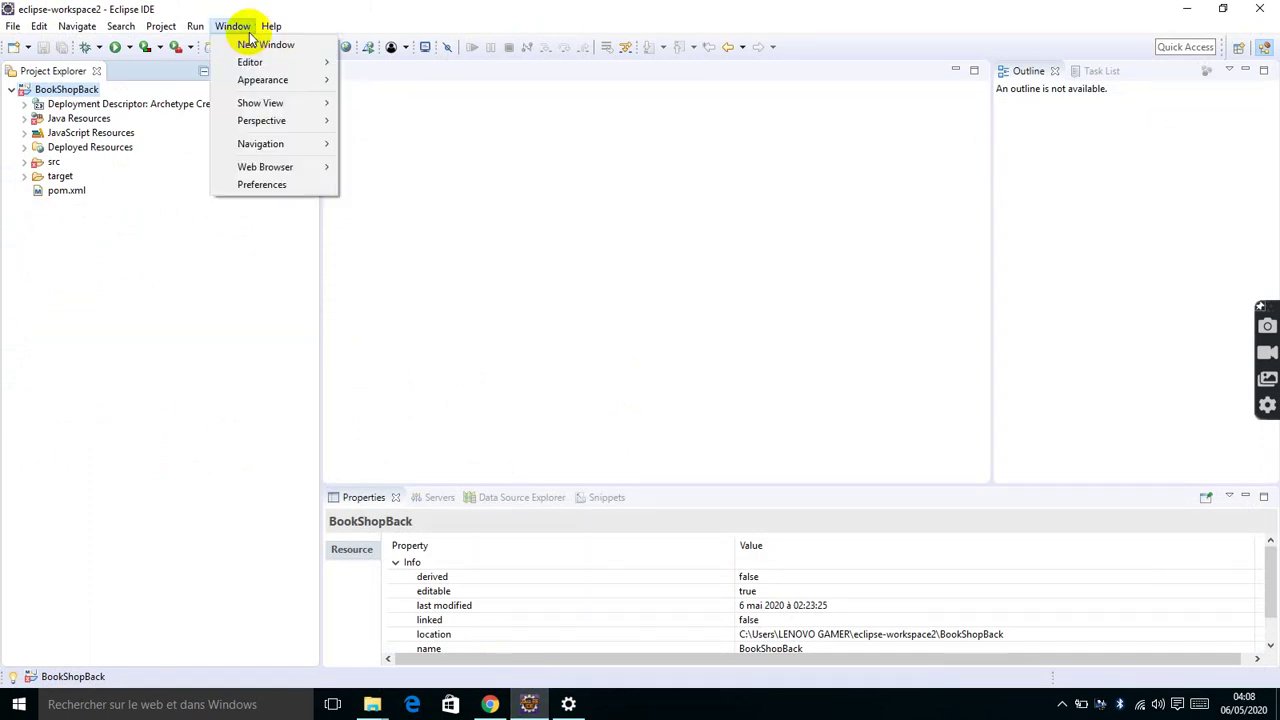
{"action": "left_click", "coordinate": [297, 186]}
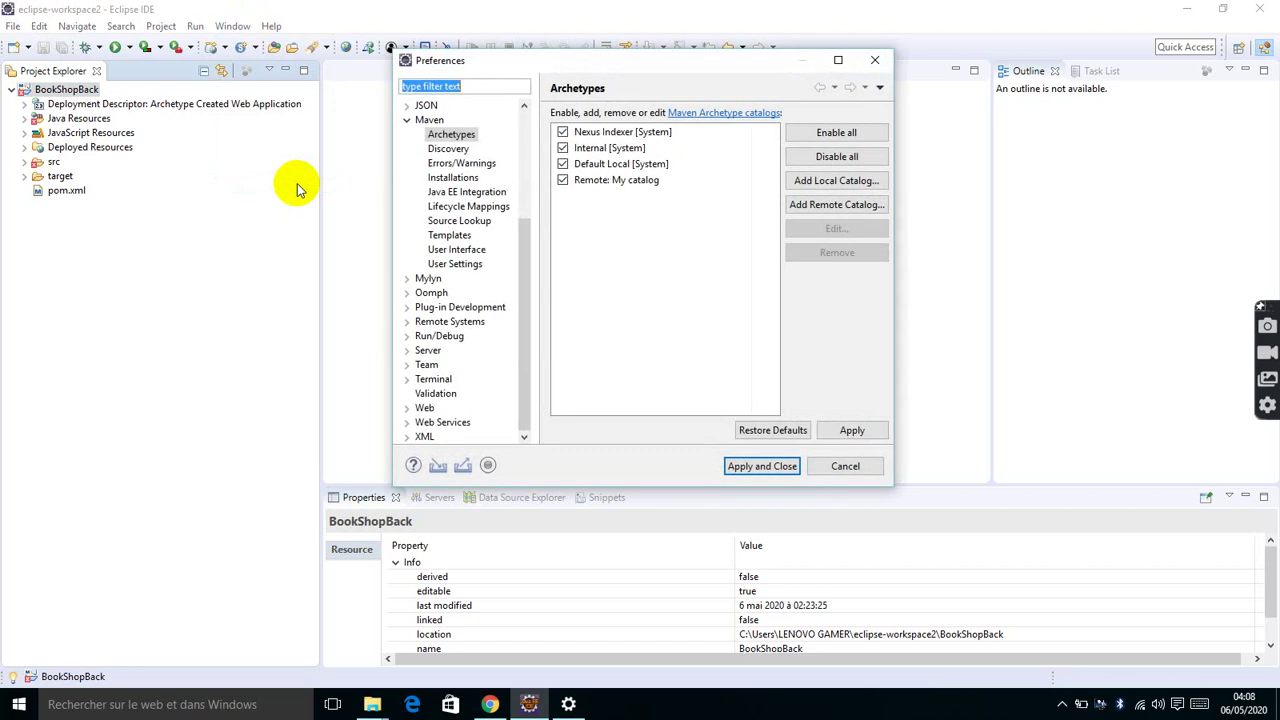
{"action": "left_click", "coordinate": [407, 121]}
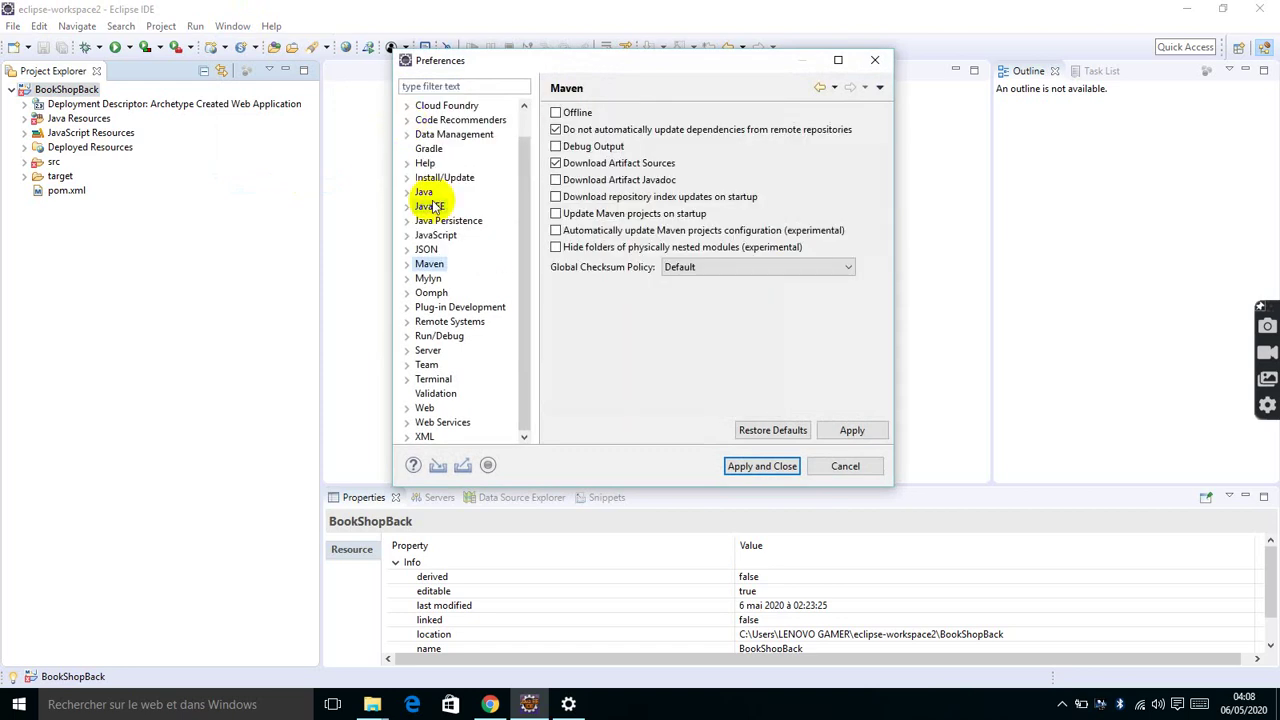
{"action": "left_click", "coordinate": [422, 352]}
{"action": "double_click", "coordinate": [420, 352]}
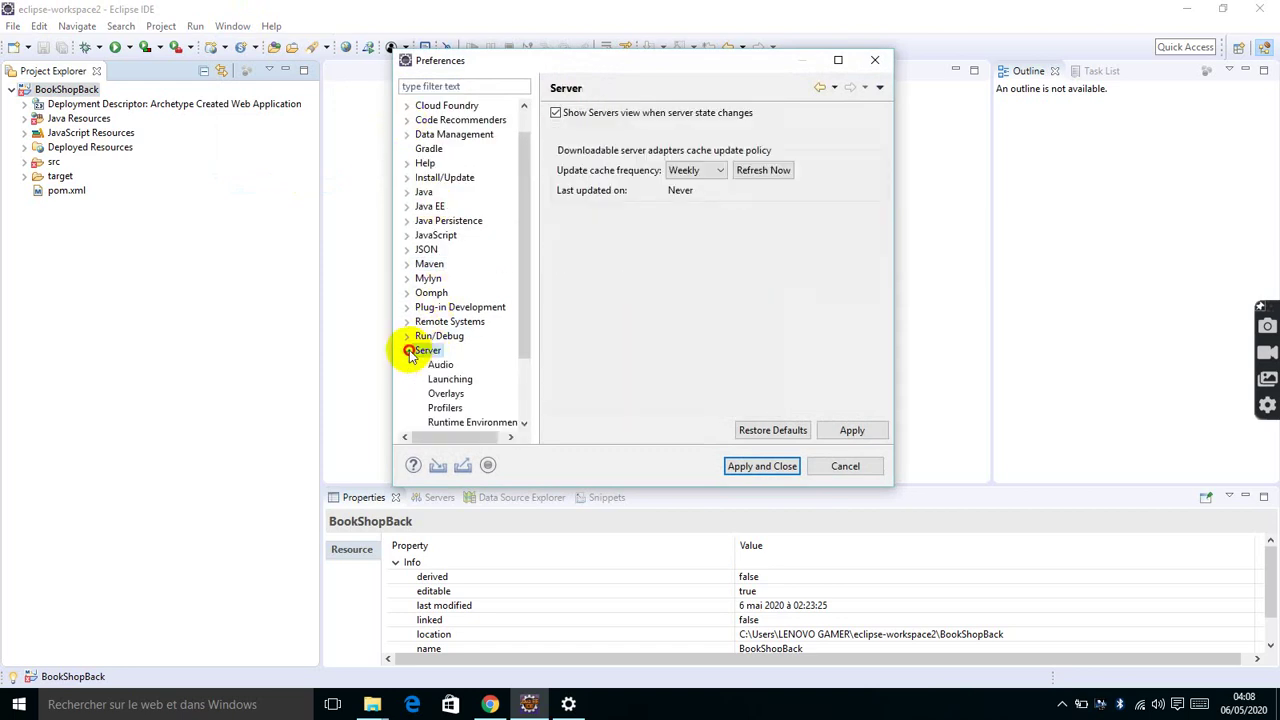
{"action": "left_click_drag", "start_coordinate": [528, 277], "coordinate": [527, 362]}
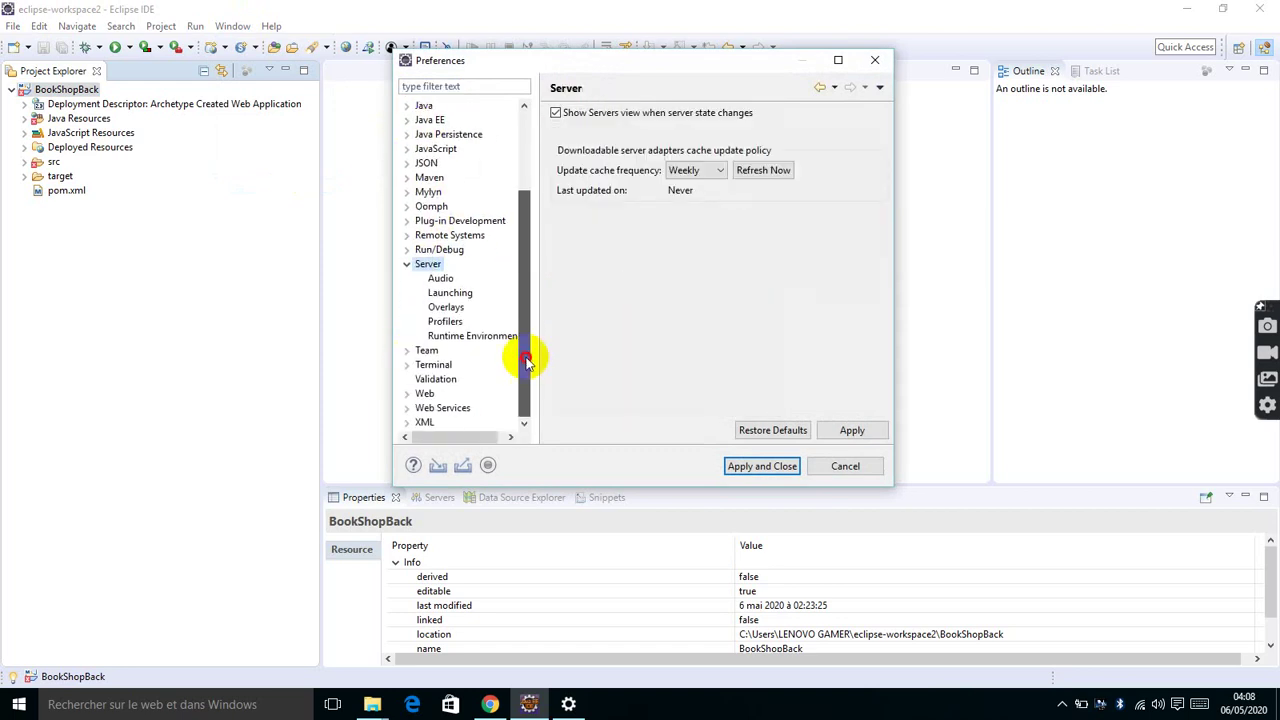
{"action": "left_click", "coordinate": [448, 337]}
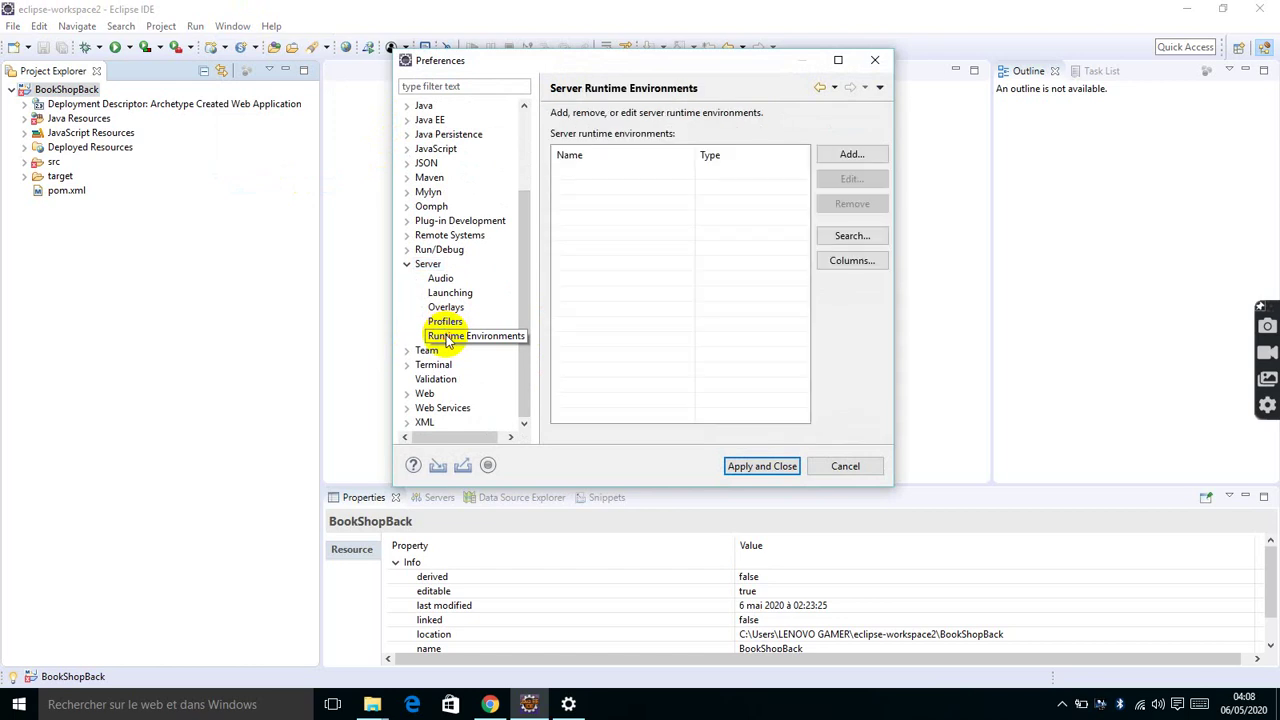
- Start adding a server runtime environment of type Apache Tomcat v9.0 and proceed to its installation settings
{"action": "left_click", "coordinate": [848, 158]}
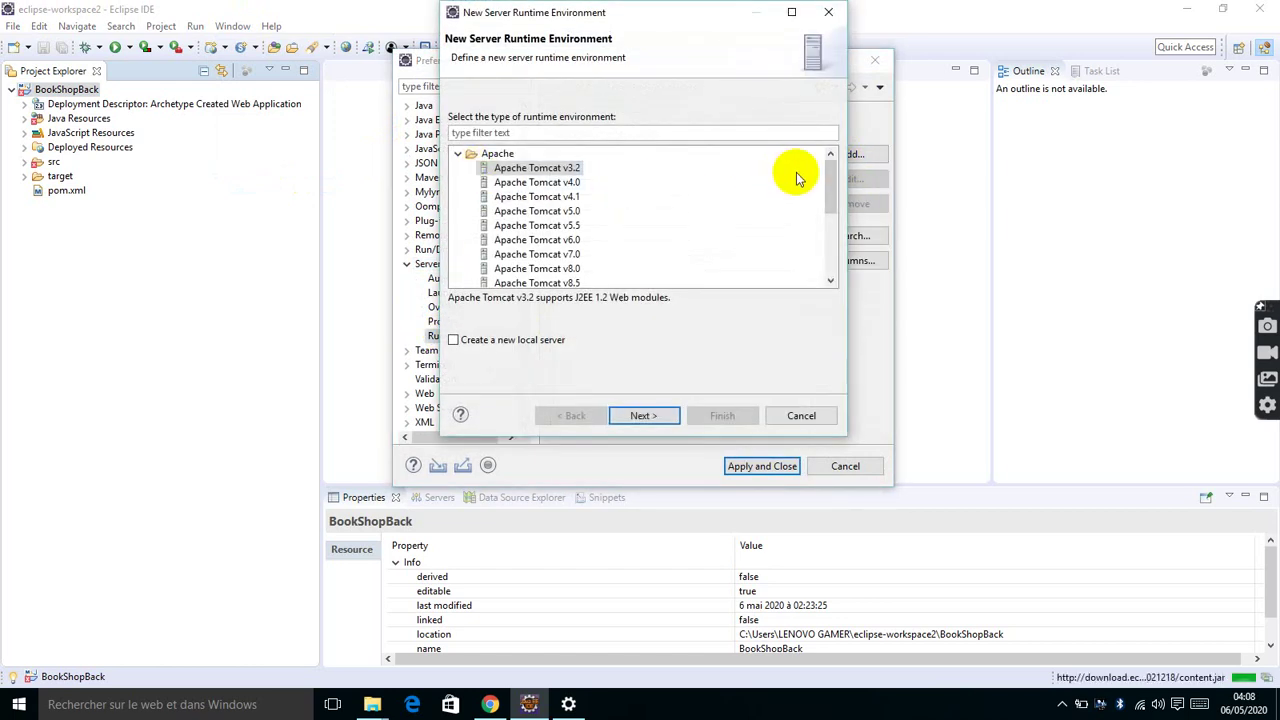
{"action": "left_click", "coordinate": [459, 155]}
{"action": "left_click", "coordinate": [459, 155]}
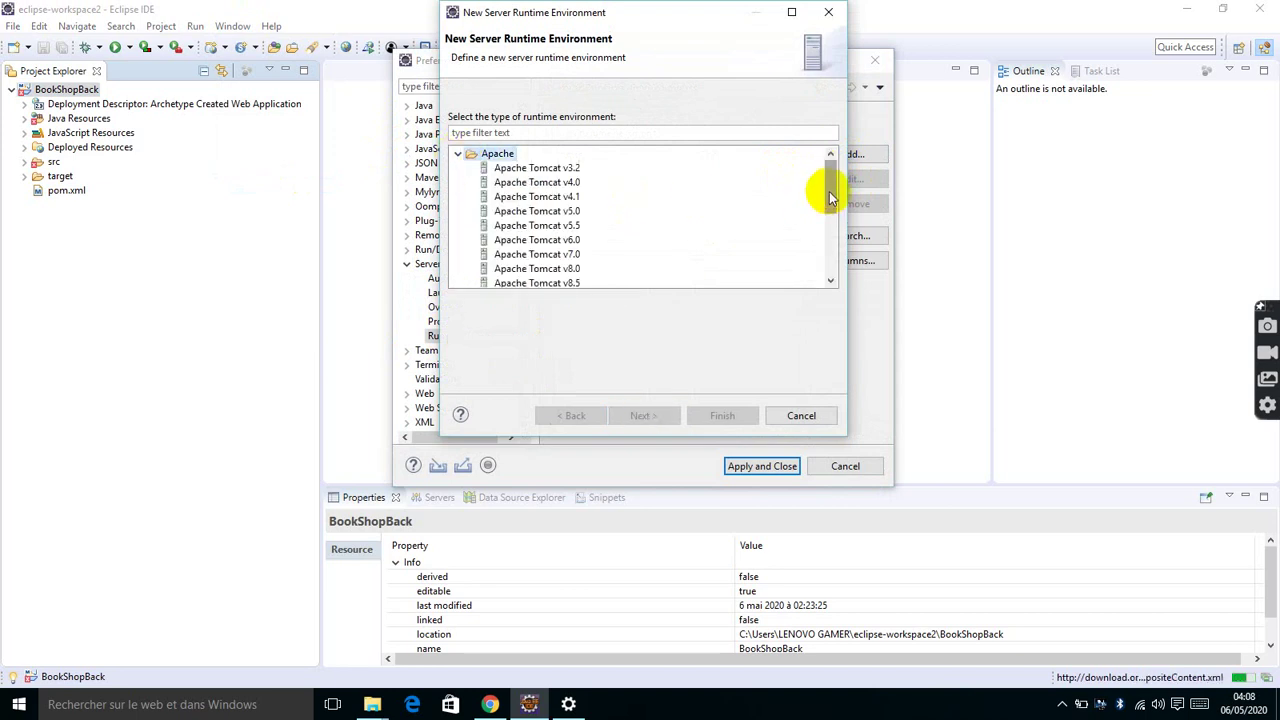
{"action": "left_click_drag", "start_coordinate": [829, 189], "coordinate": [829, 206]}
{"action": "left_click", "coordinate": [548, 227]}
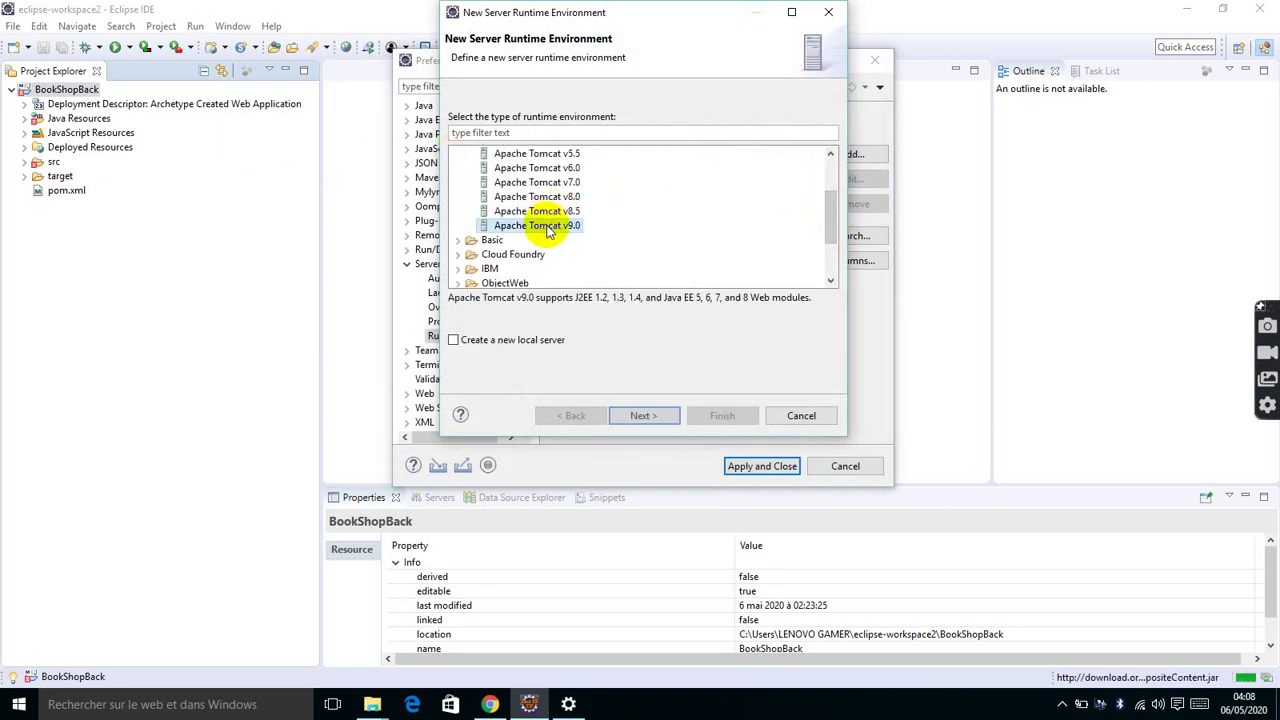
{"action": "left_click", "coordinate": [653, 417]}
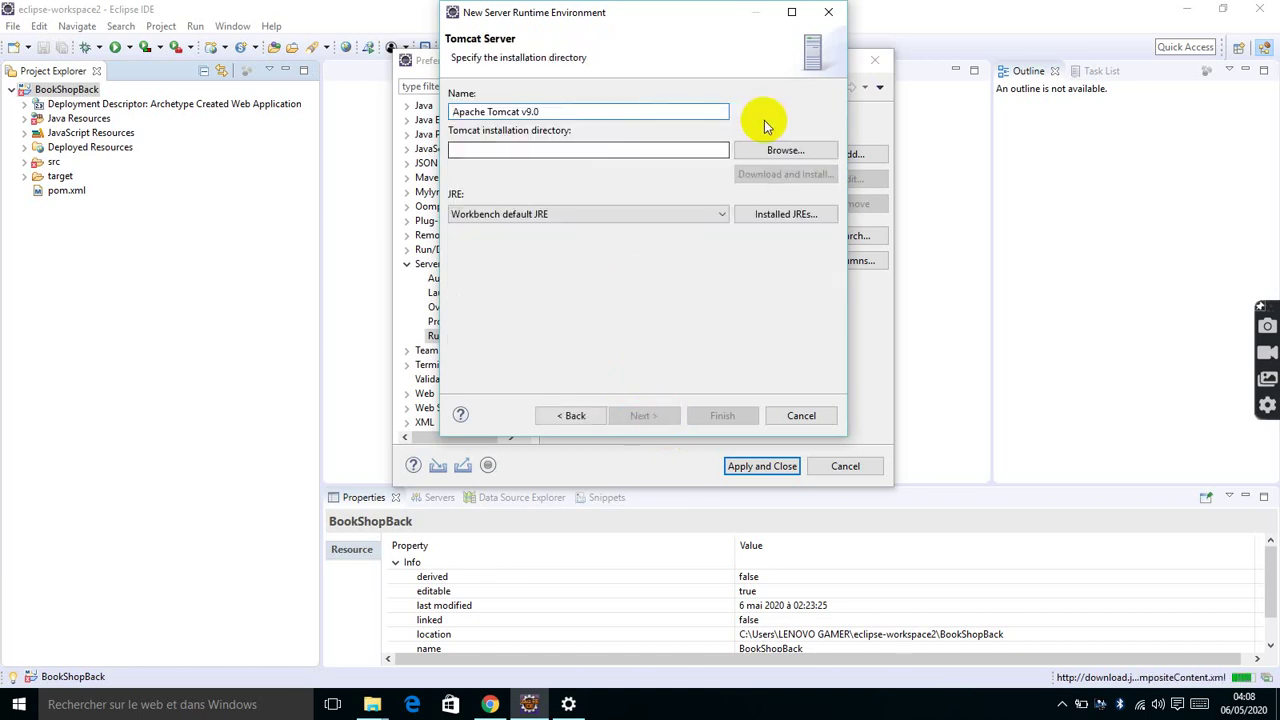
- Set the Tomcat installation directory to C:\Program Files\Apache Software Foundation\Tomcat 9.0, then finish the runtime and apply the preferences
{"action": "left_click", "coordinate": [769, 150]}
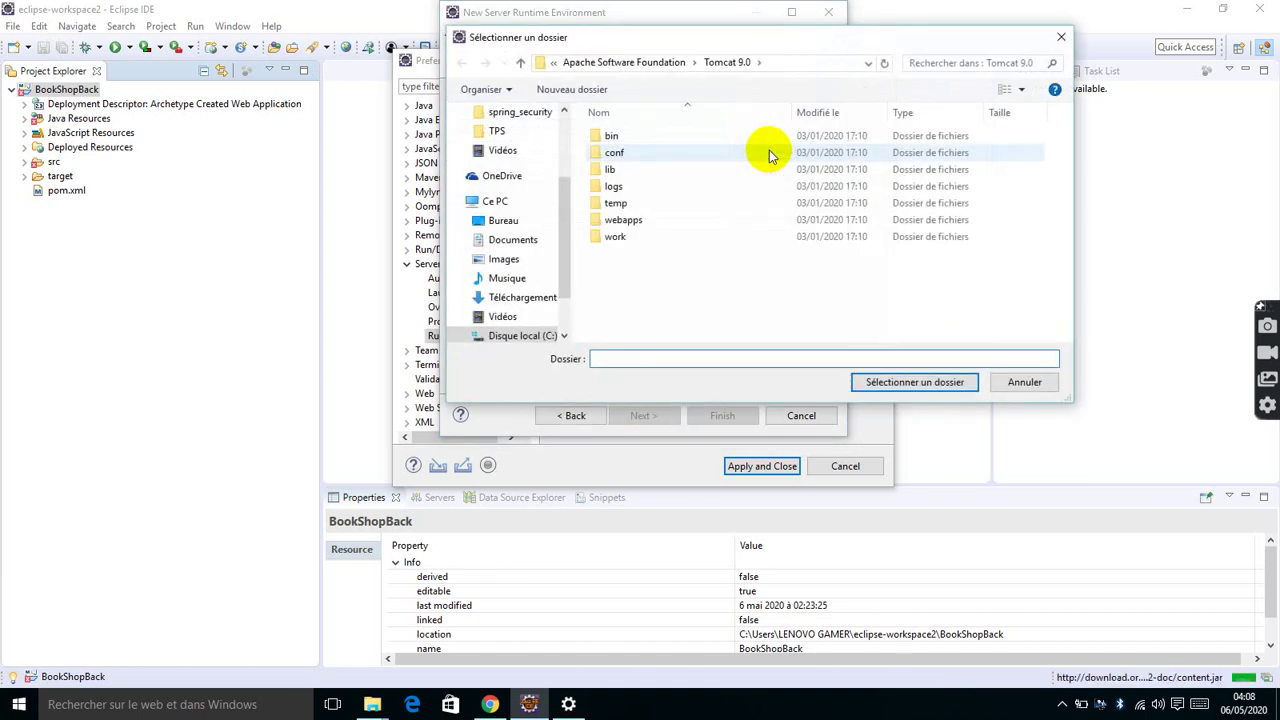
{"action": "left_click", "coordinate": [655, 62]}
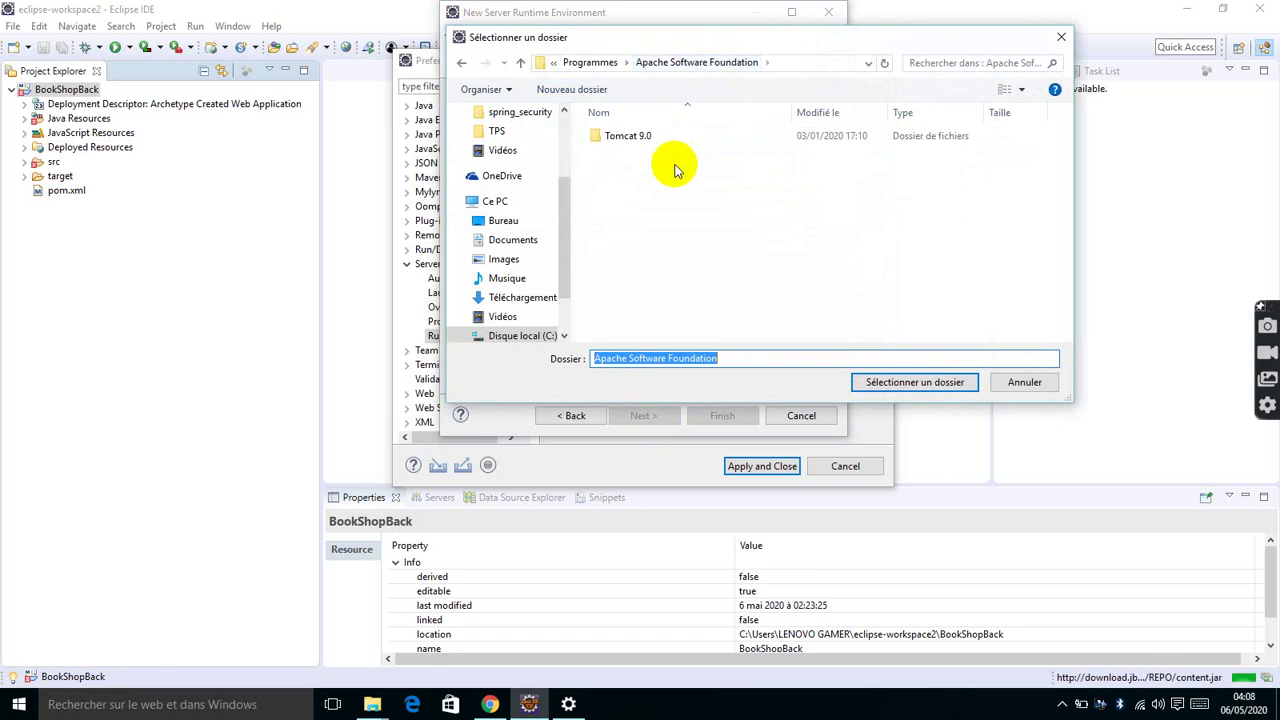
{"action": "left_click", "coordinate": [627, 135]}
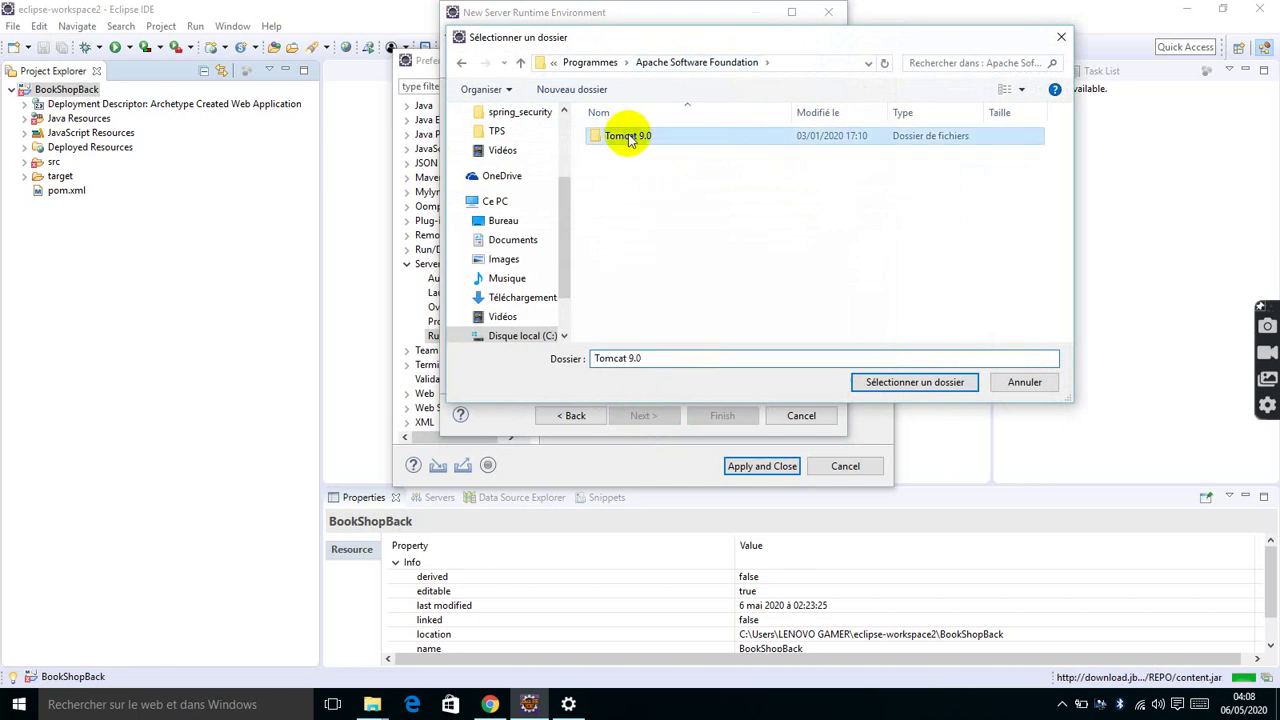
{"action": "left_click", "coordinate": [914, 382]}
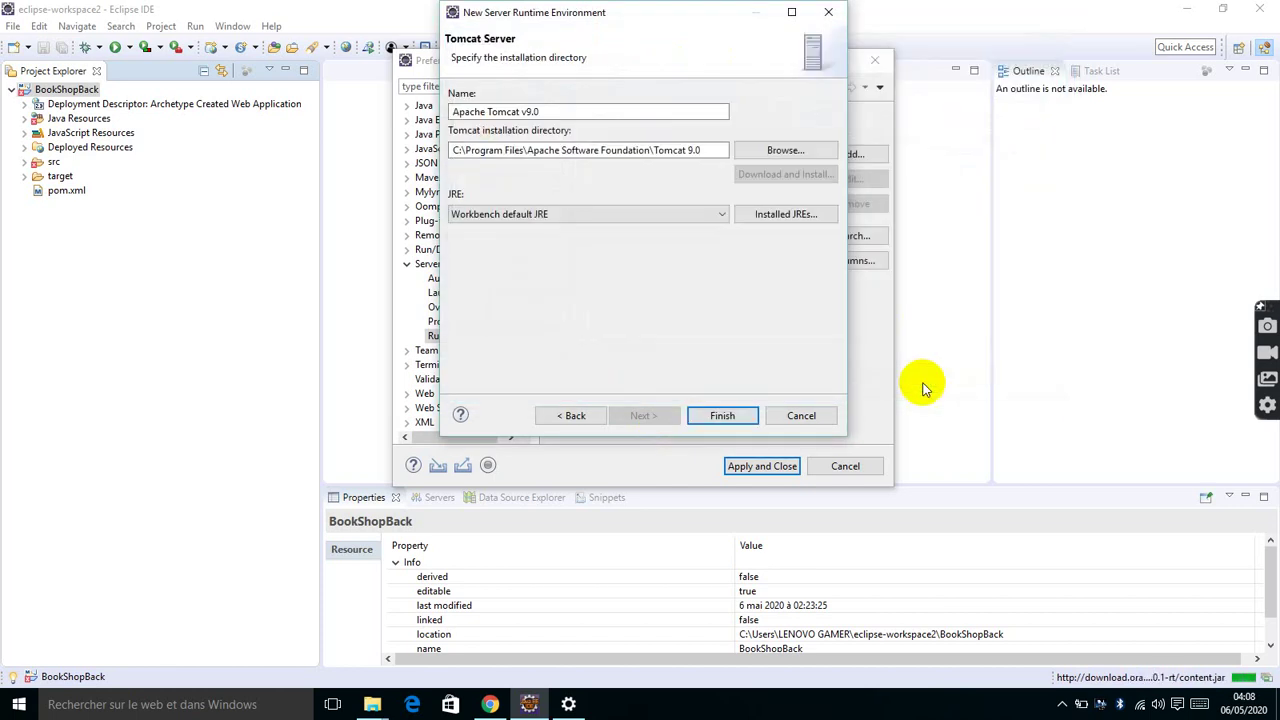
{"action": "left_click", "coordinate": [720, 414]}
{"action": "left_click", "coordinate": [756, 466]}
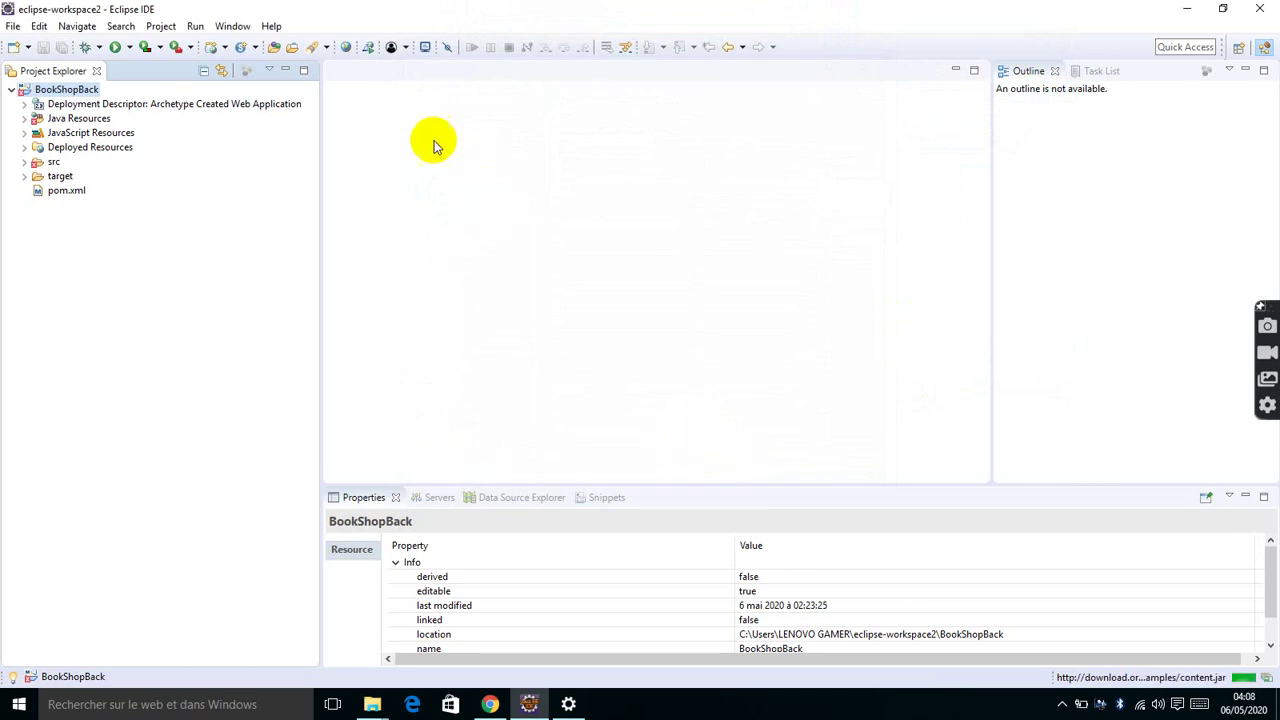
- Find the Servers view with the filter "server" in the list of all views and open it
{"action": "left_click", "coordinate": [236, 30]}
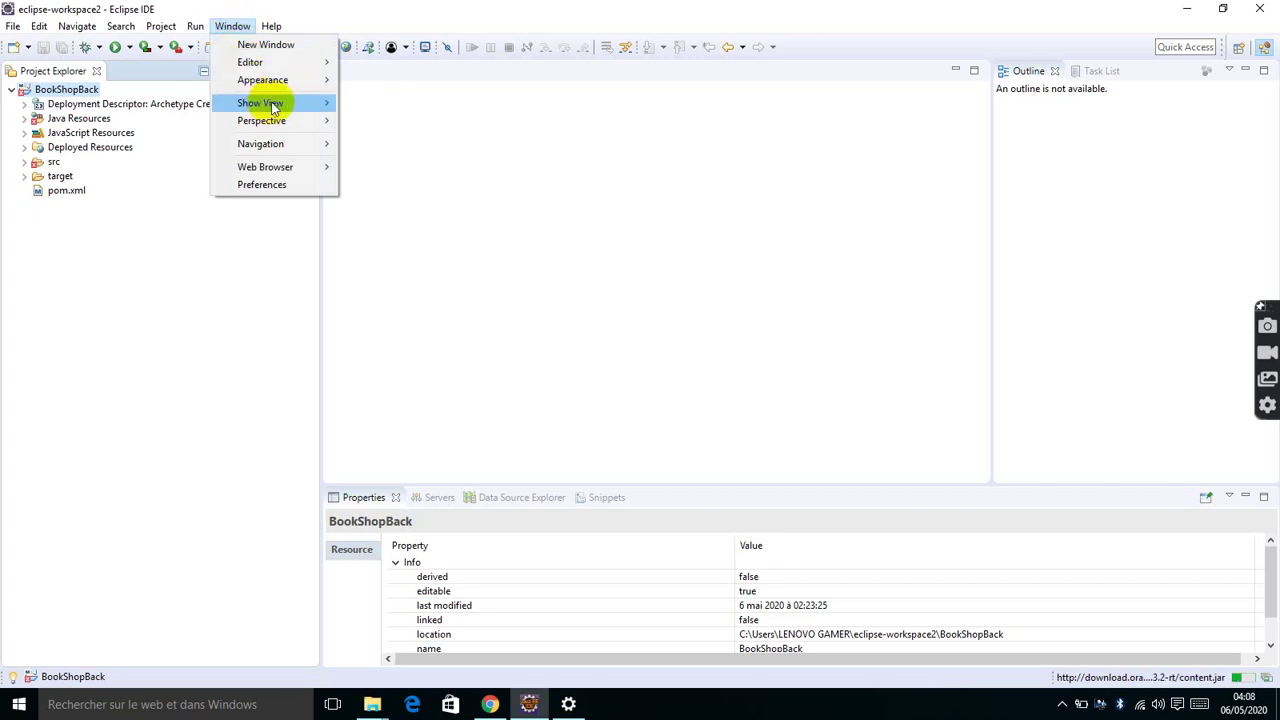
{"action": "mouse_move", "coordinate": [274, 108]}
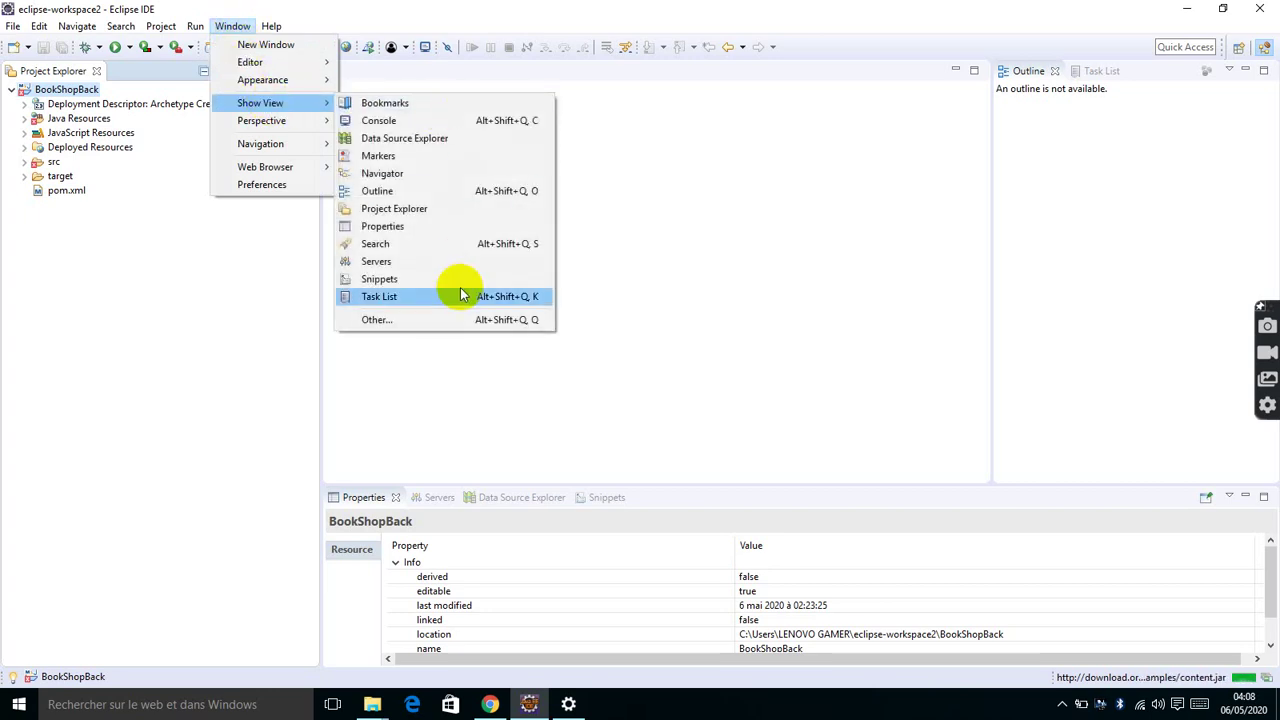
{"action": "left_click", "coordinate": [452, 320]}
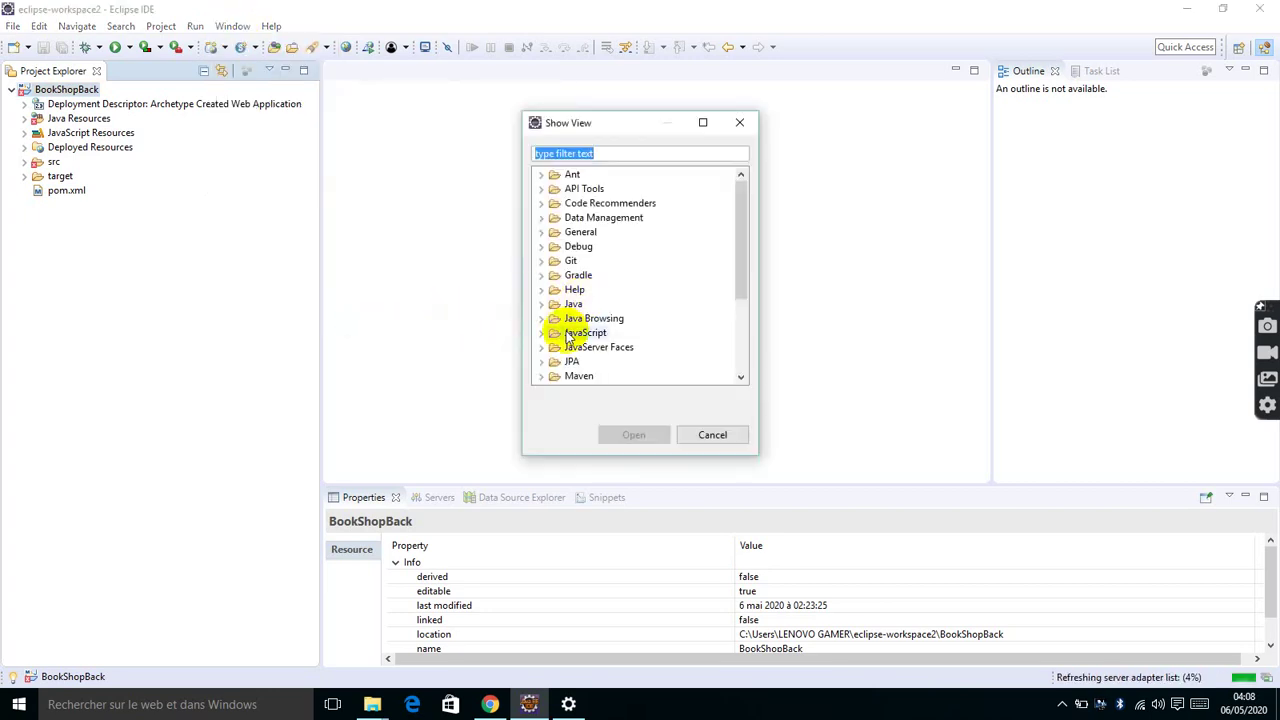
{"action": "type", "text": "ser"}
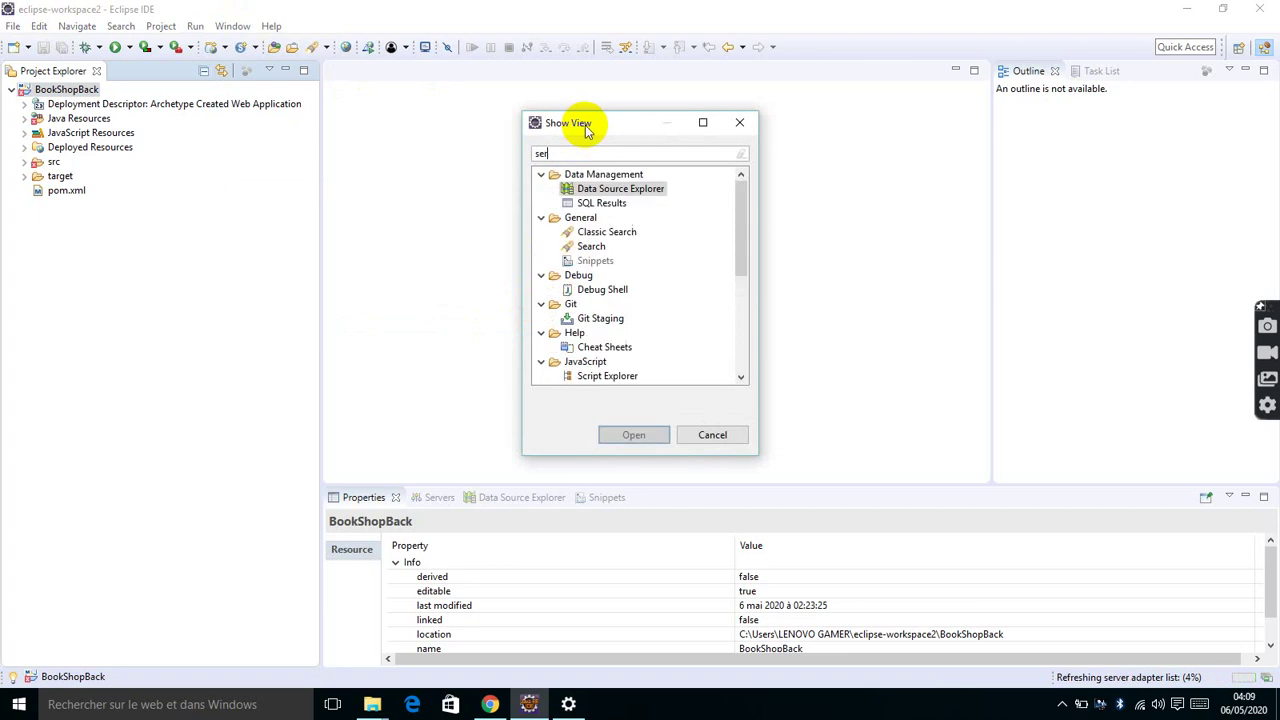
{"action": "type", "text": "ver"}
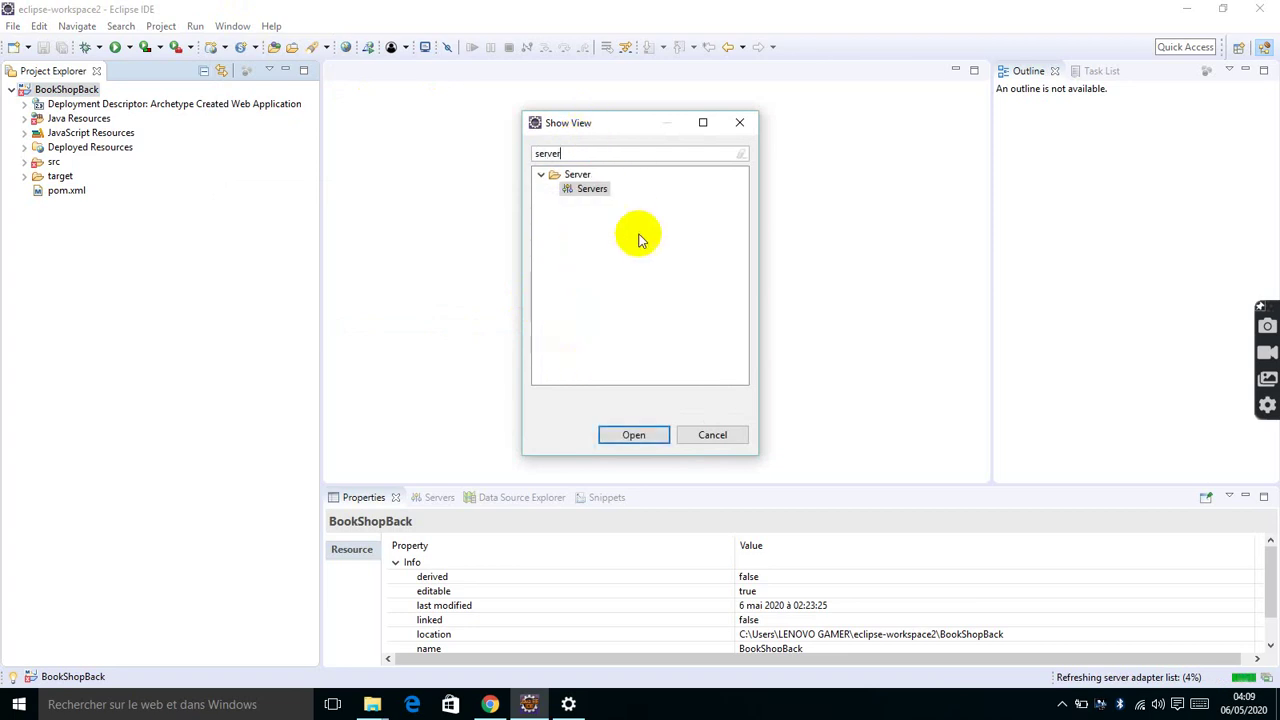
{"action": "double_click", "coordinate": [592, 189]}
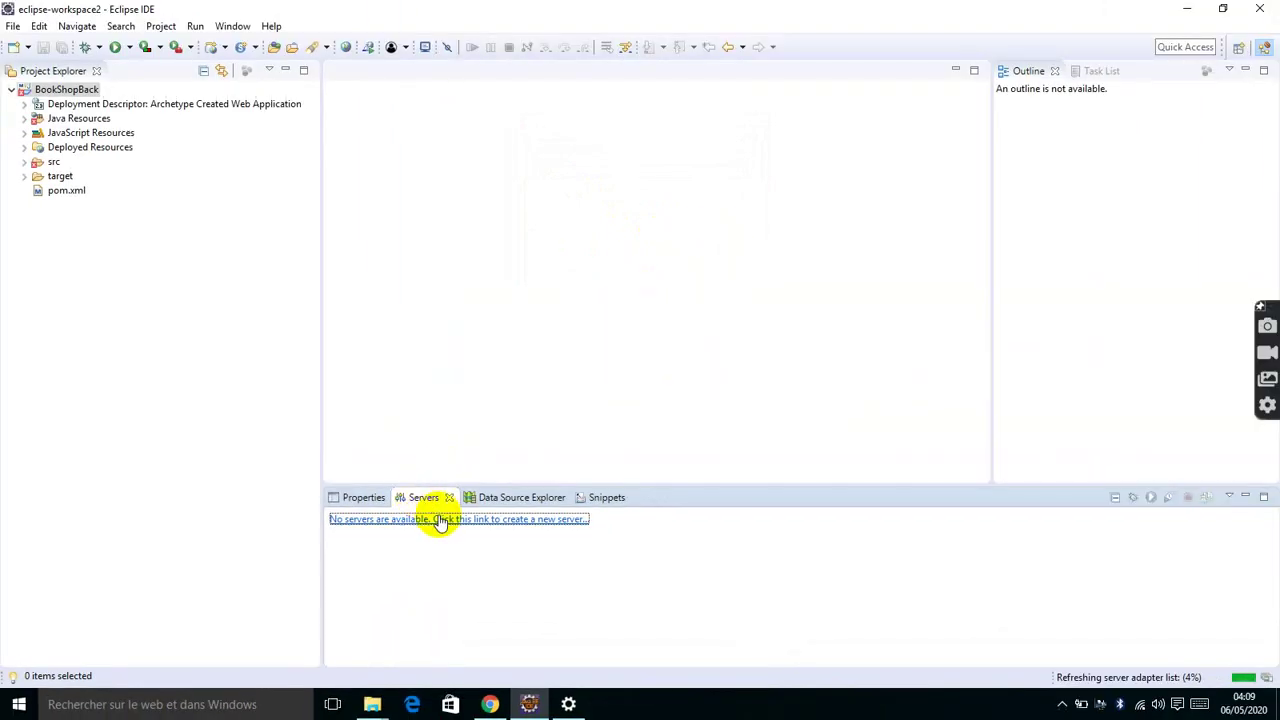
- Create a Tomcat v9.0 Server on localhost using the Apache Tomcat v9.0 runtime, without configuring any project on it
{"action": "left_click", "coordinate": [440, 521]}
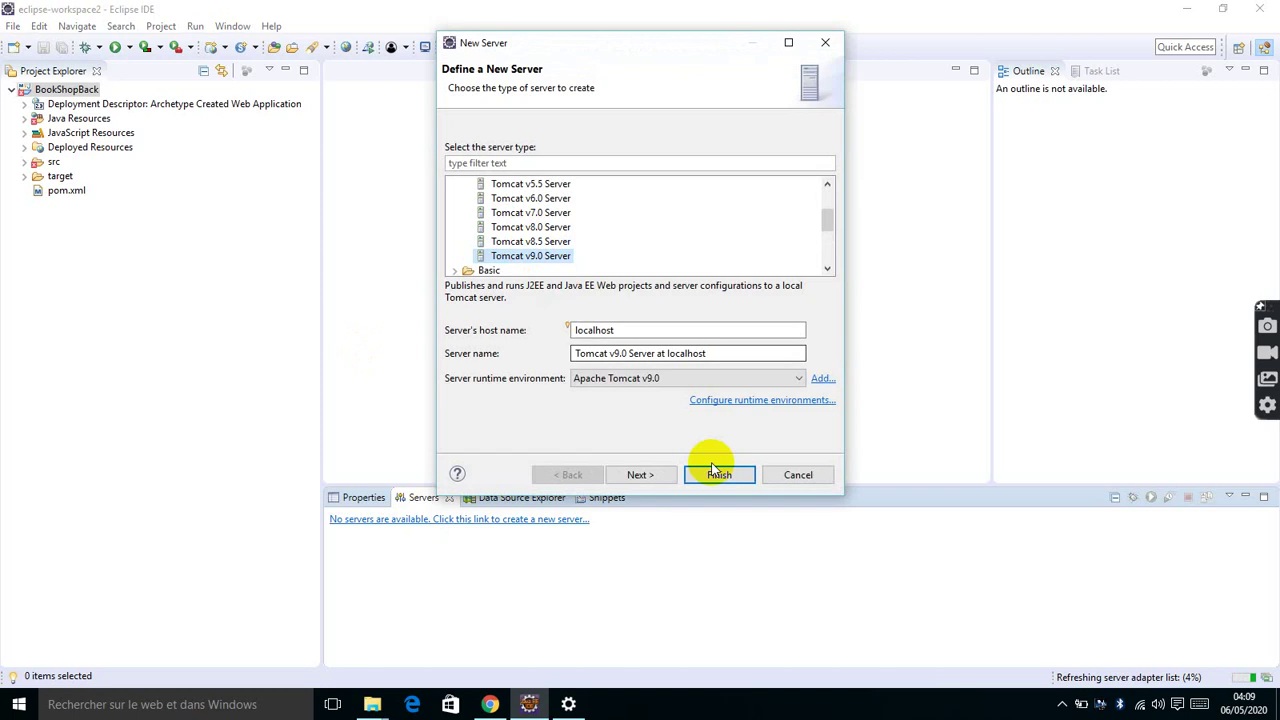
{"action": "left_click", "coordinate": [641, 476]}
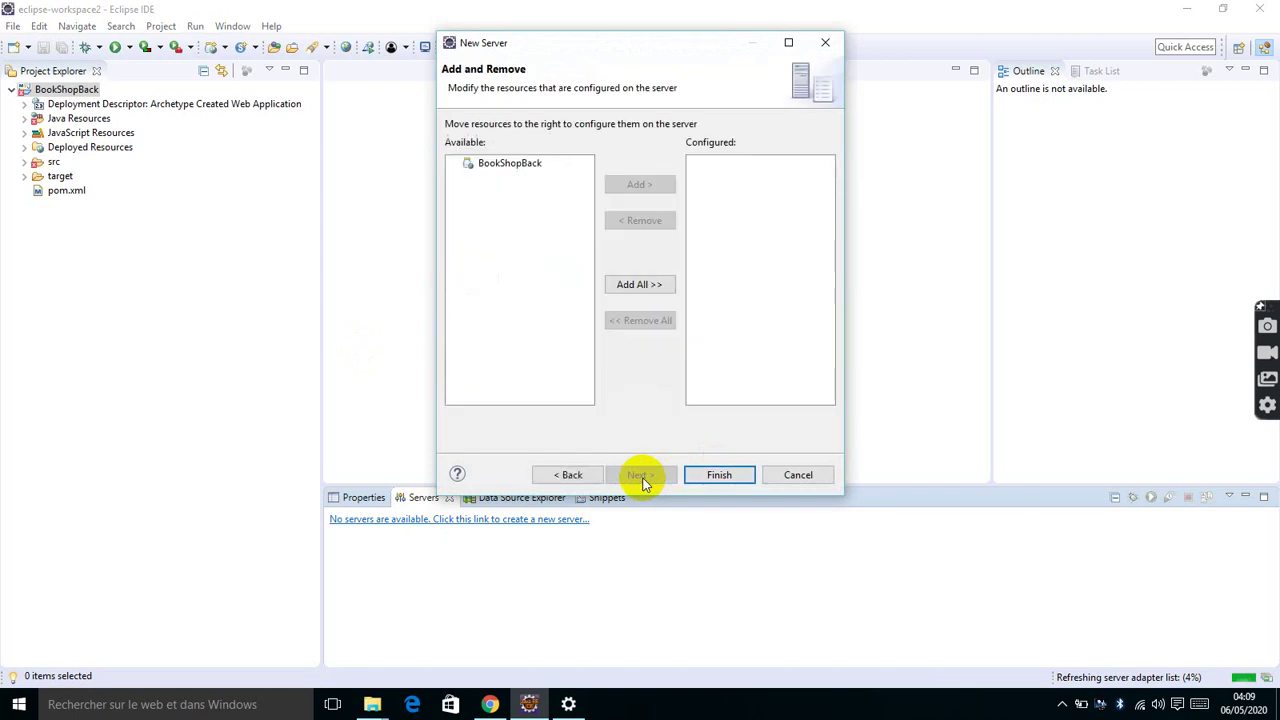
{"action": "left_click", "coordinate": [729, 471]}
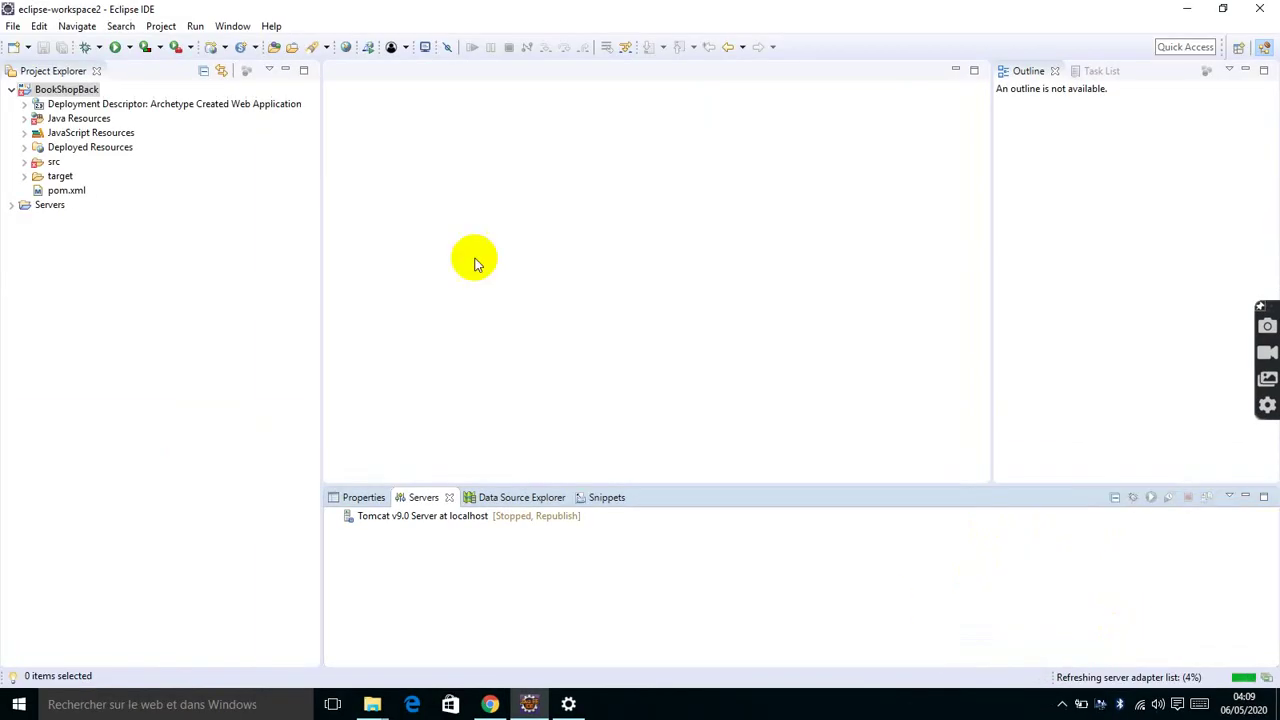
- Open index.jsp from BookShopBack's src/main/webapp folder and examine the error marked on its first line
{"action": "left_click", "coordinate": [25, 162]}
{"action": "left_click", "coordinate": [37, 176]}
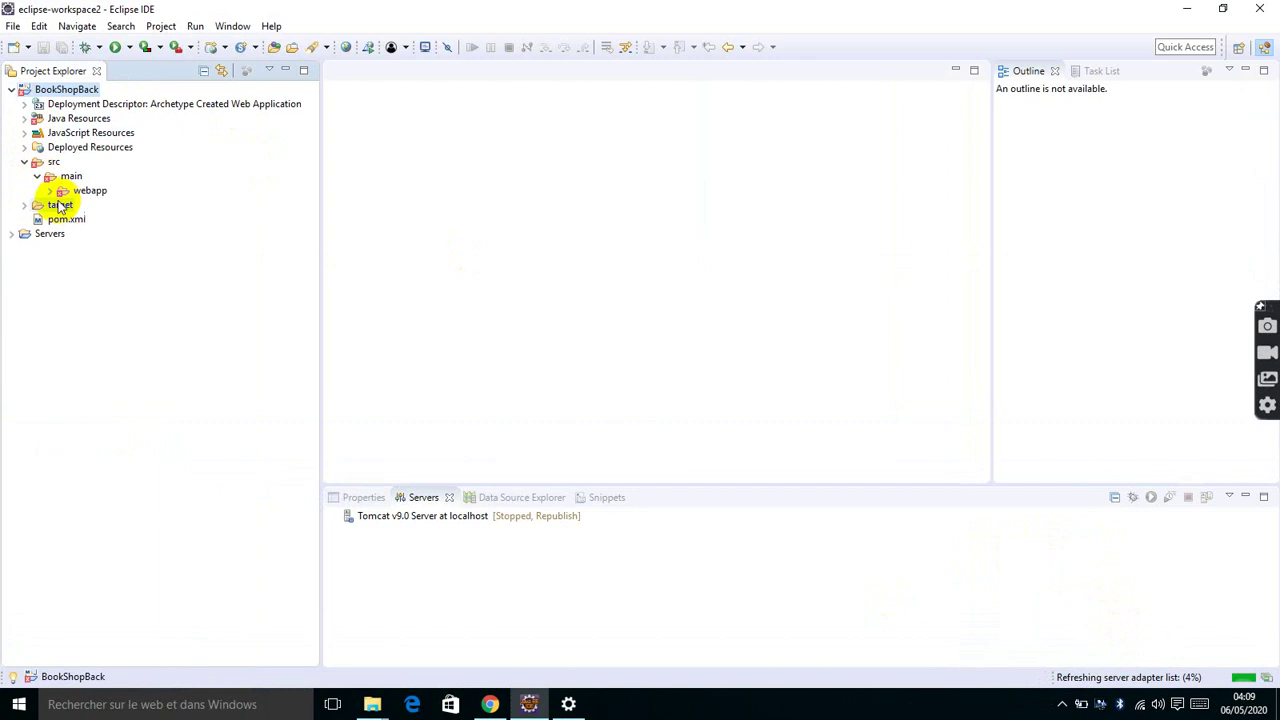
{"action": "left_click", "coordinate": [50, 191]}
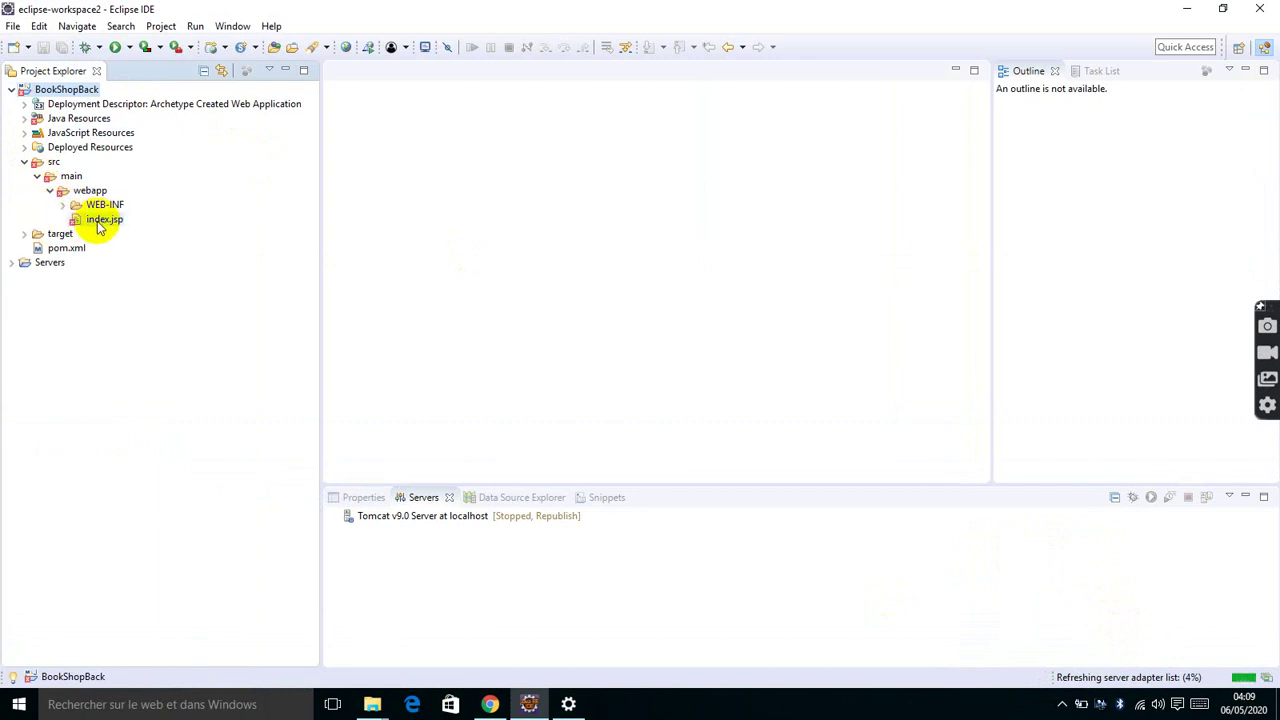
{"action": "double_click", "coordinate": [101, 220]}
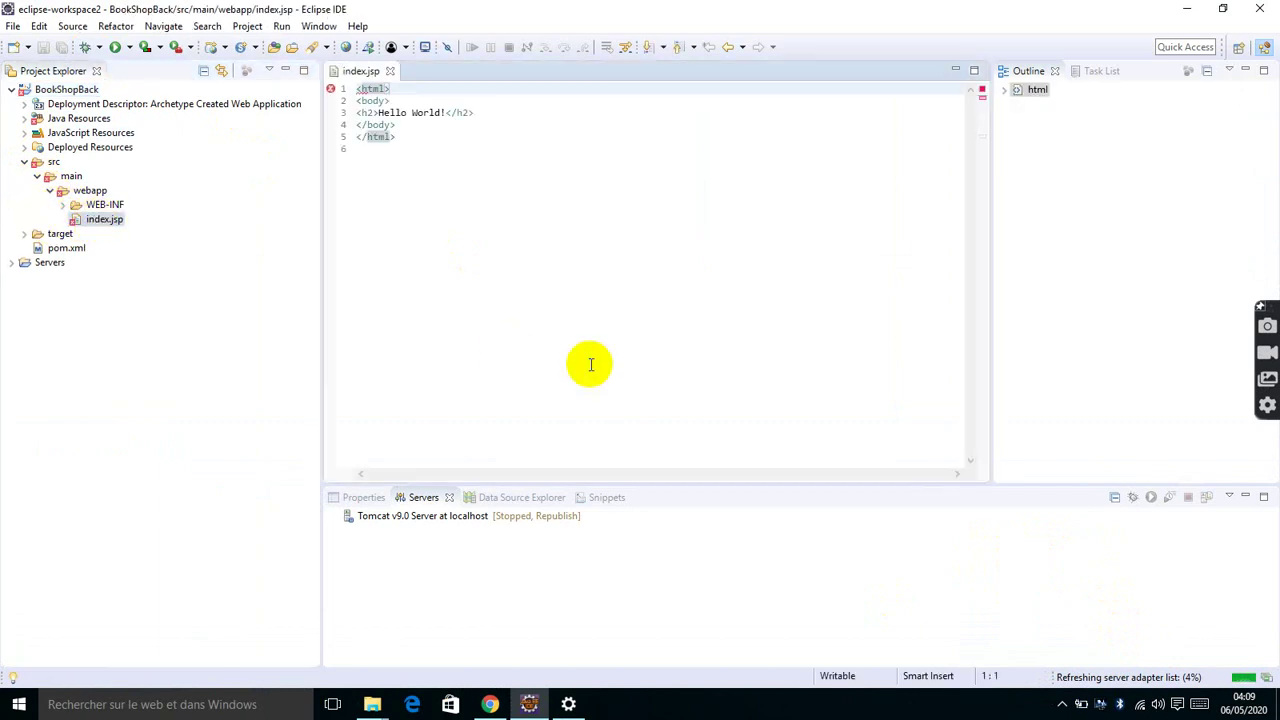
{"action": "mouse_move", "coordinate": [331, 92]}
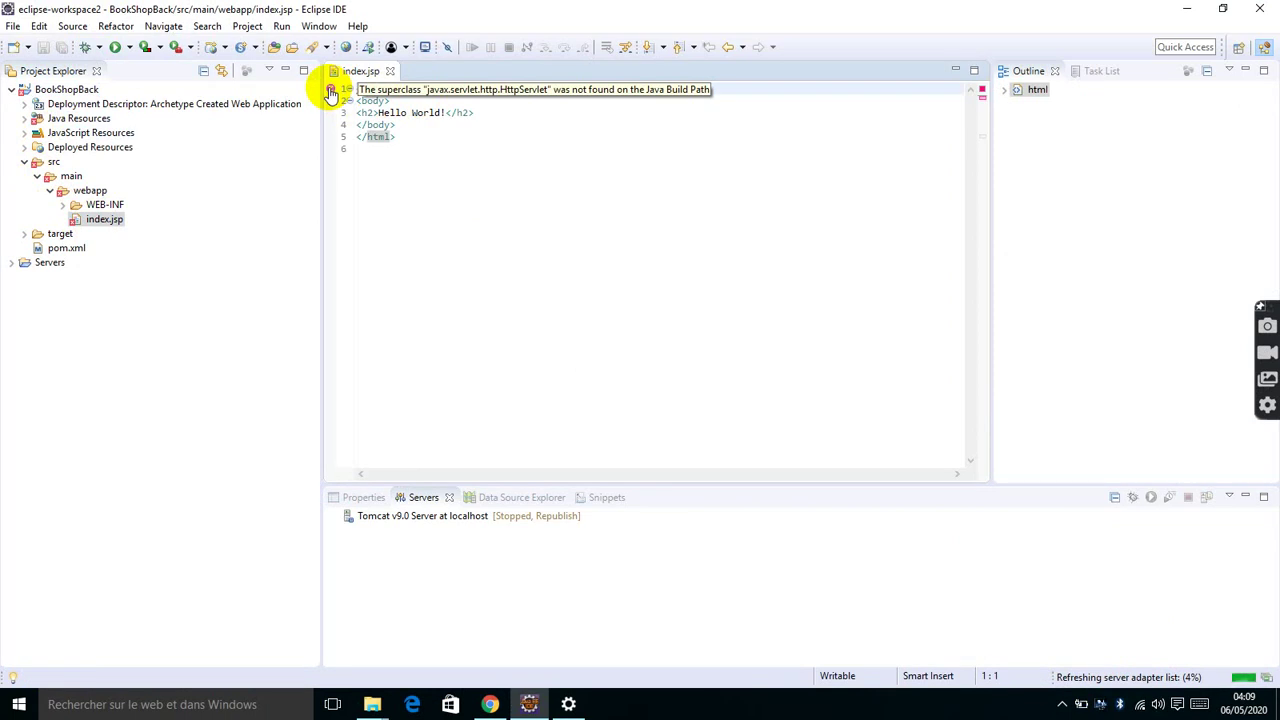
- Add the Apache Tomcat v9.0 server runtime as a library on the BookShopBack project's Java build path
{"action": "left_click", "coordinate": [66, 91]}
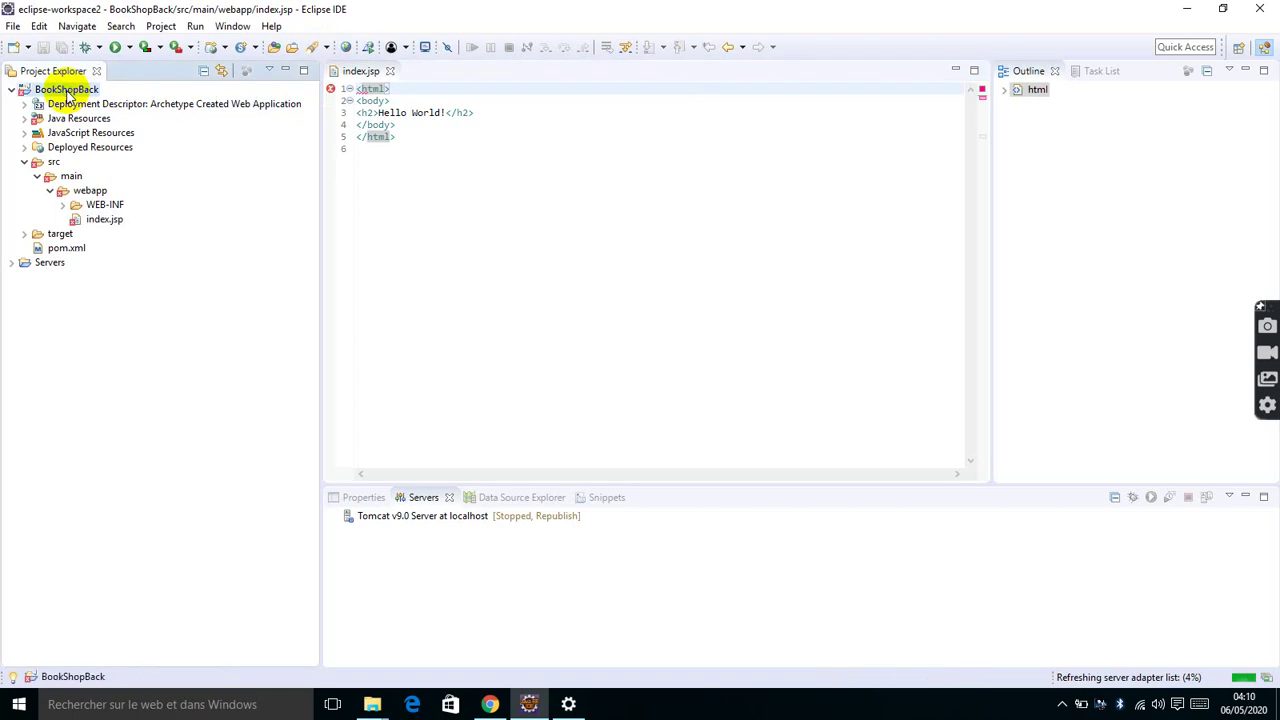
{"action": "right_click", "coordinate": [68, 95]}
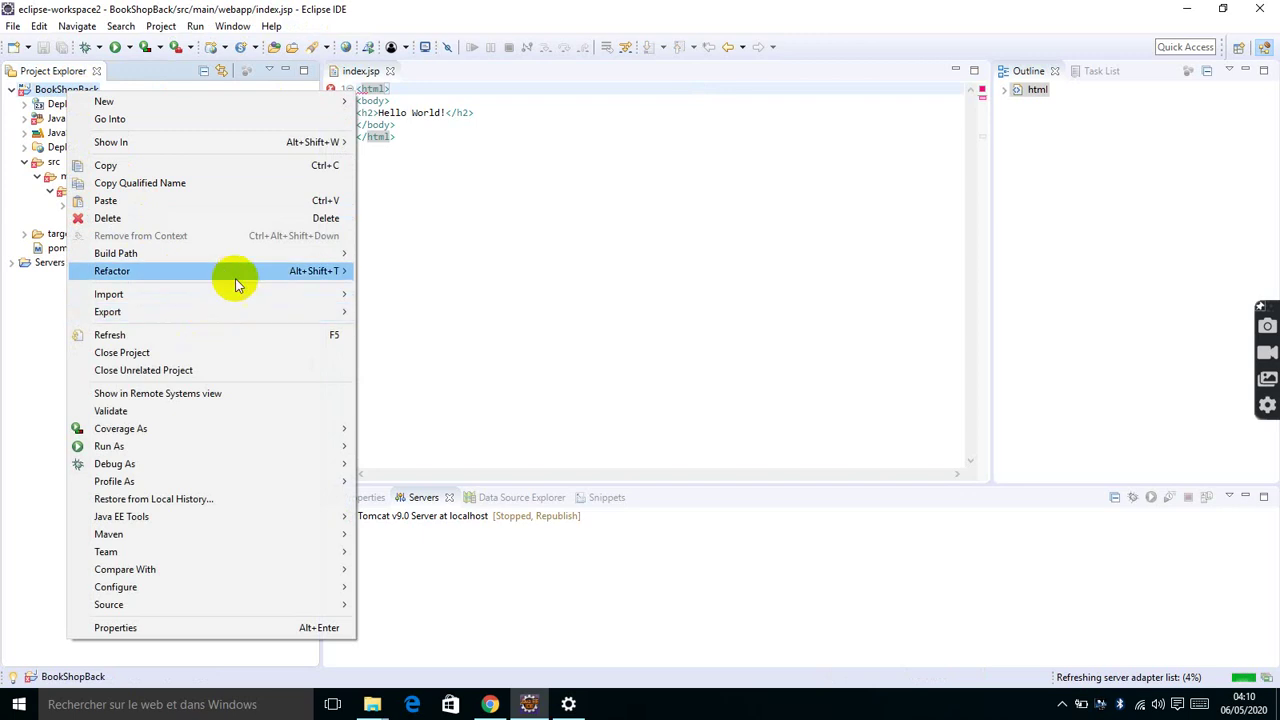
{"action": "mouse_move", "coordinate": [293, 254]}
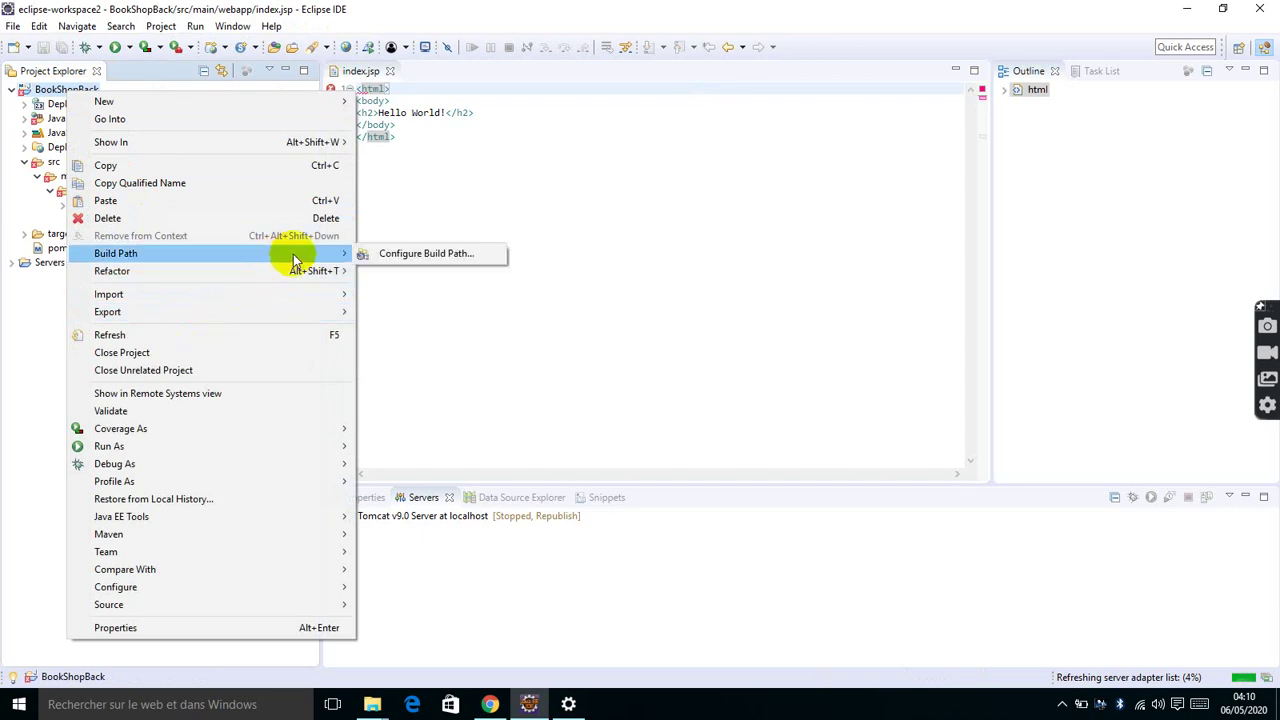
{"action": "left_click", "coordinate": [405, 255]}
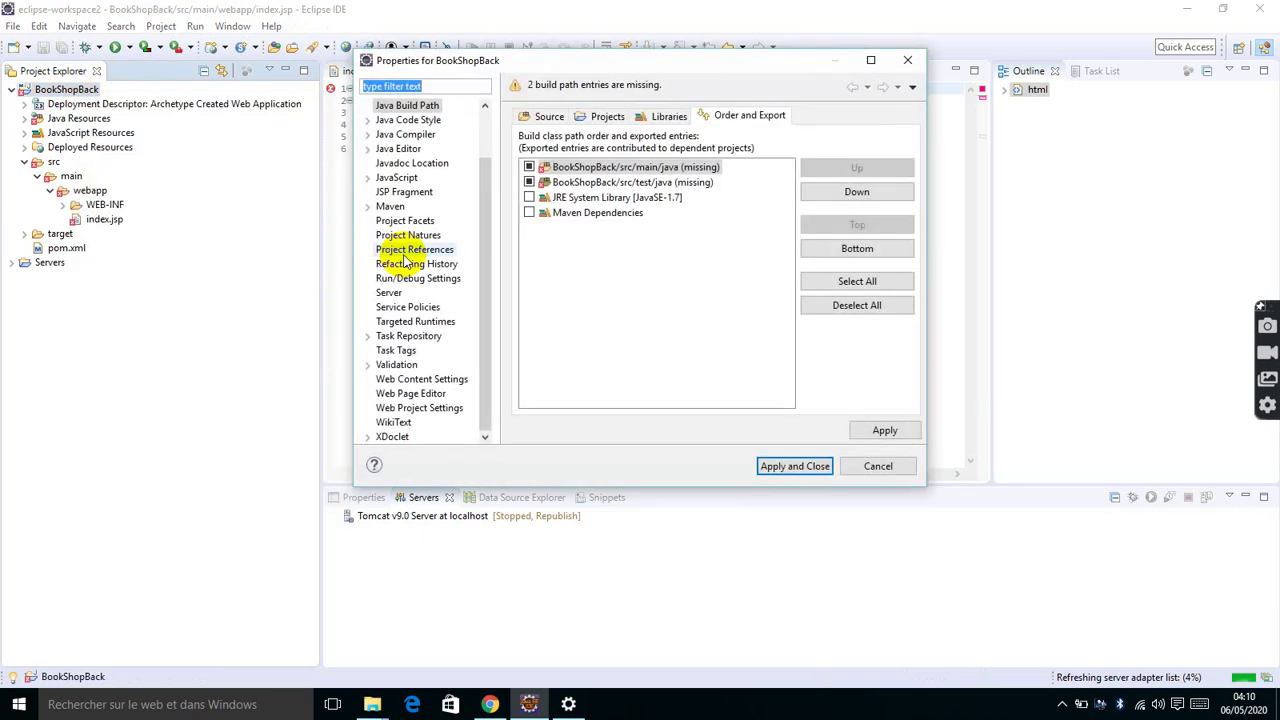
{"action": "left_click", "coordinate": [669, 118]}
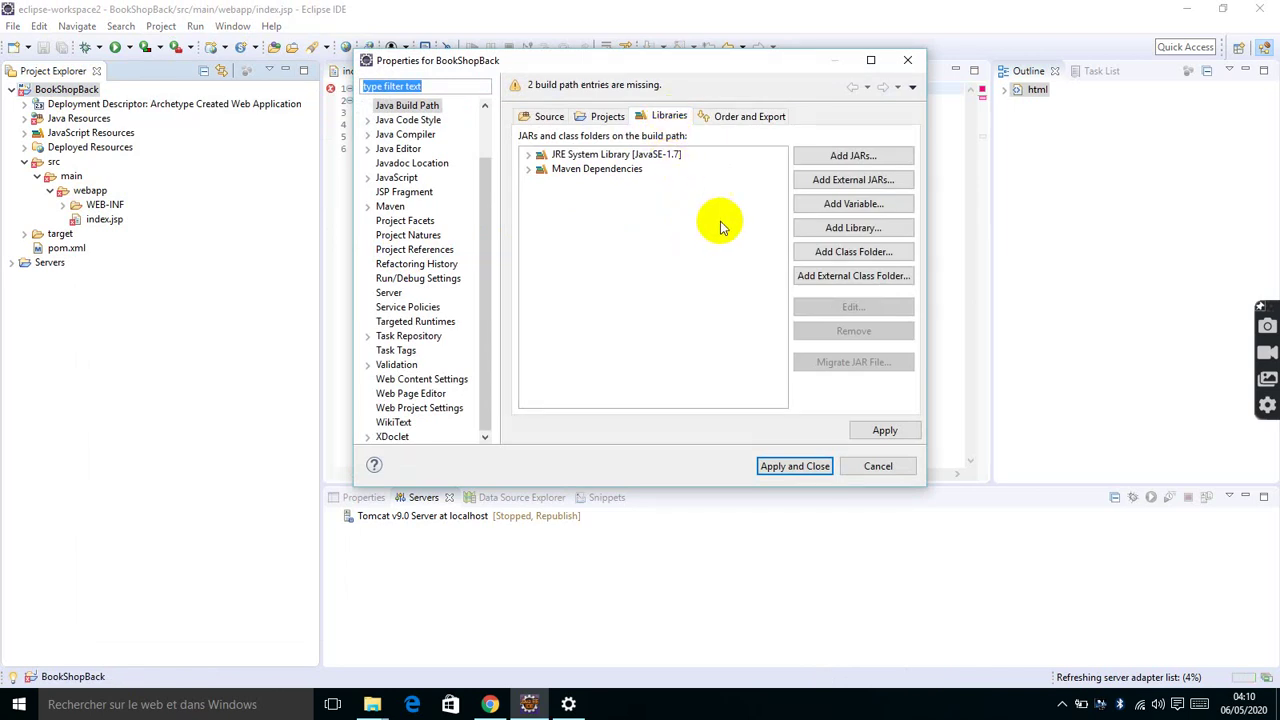
{"action": "left_click", "coordinate": [850, 232]}
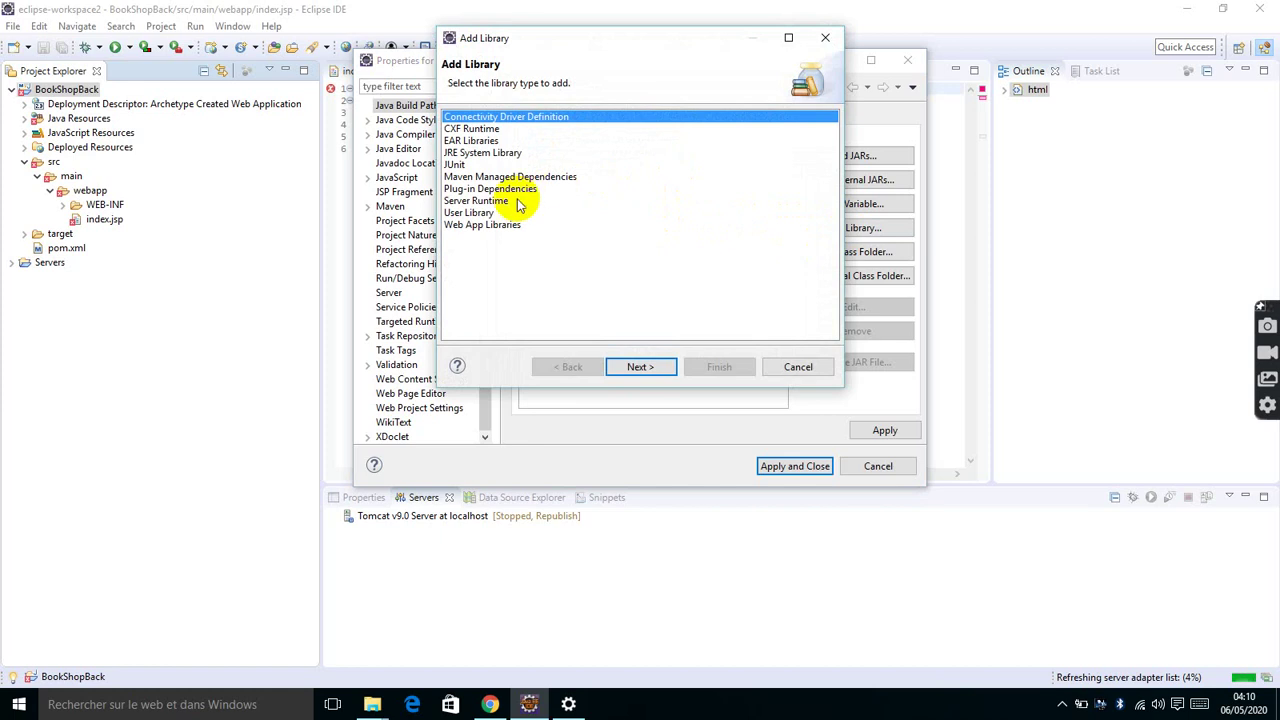
{"action": "double_click", "coordinate": [506, 202]}
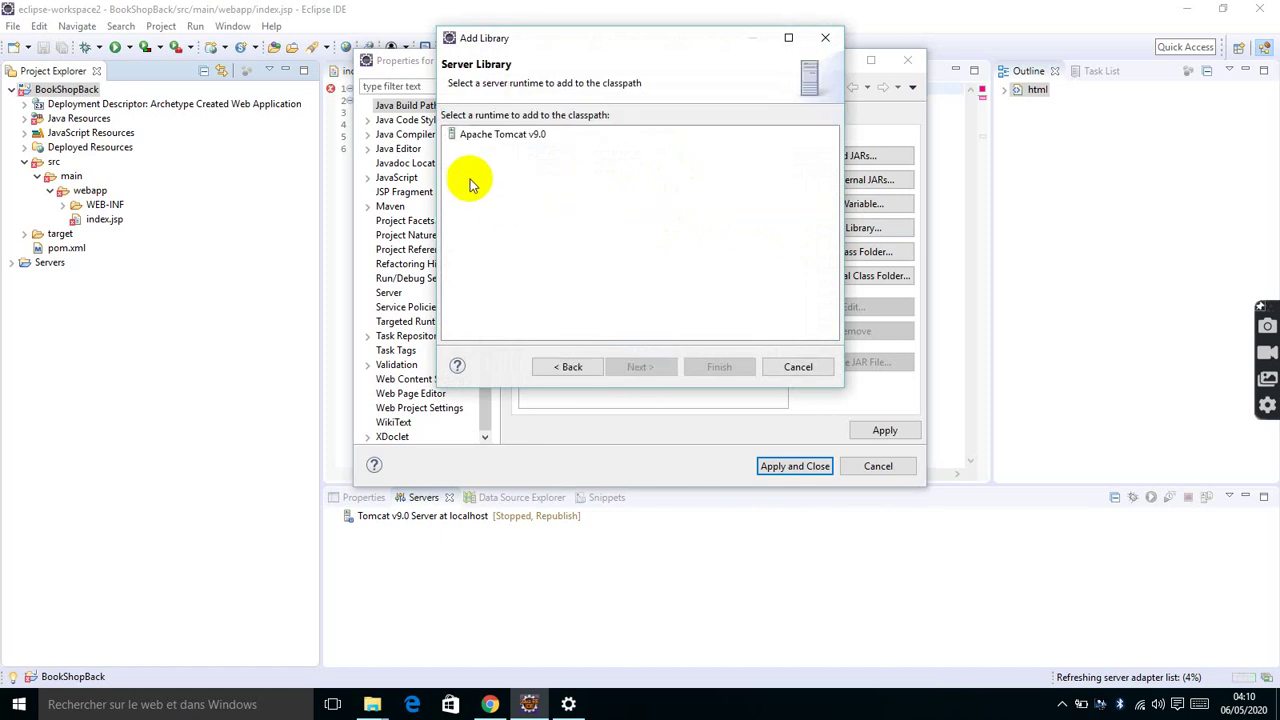
{"action": "left_click", "coordinate": [506, 135]}
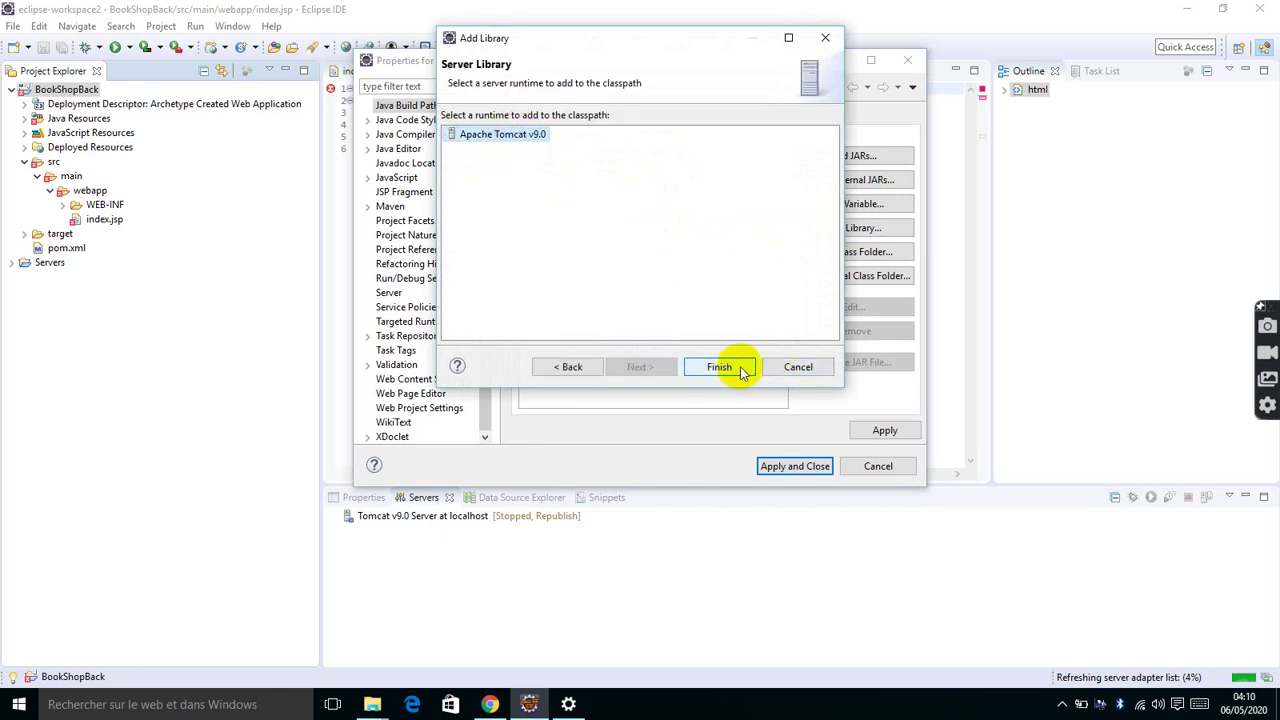
{"action": "left_click", "coordinate": [738, 366]}
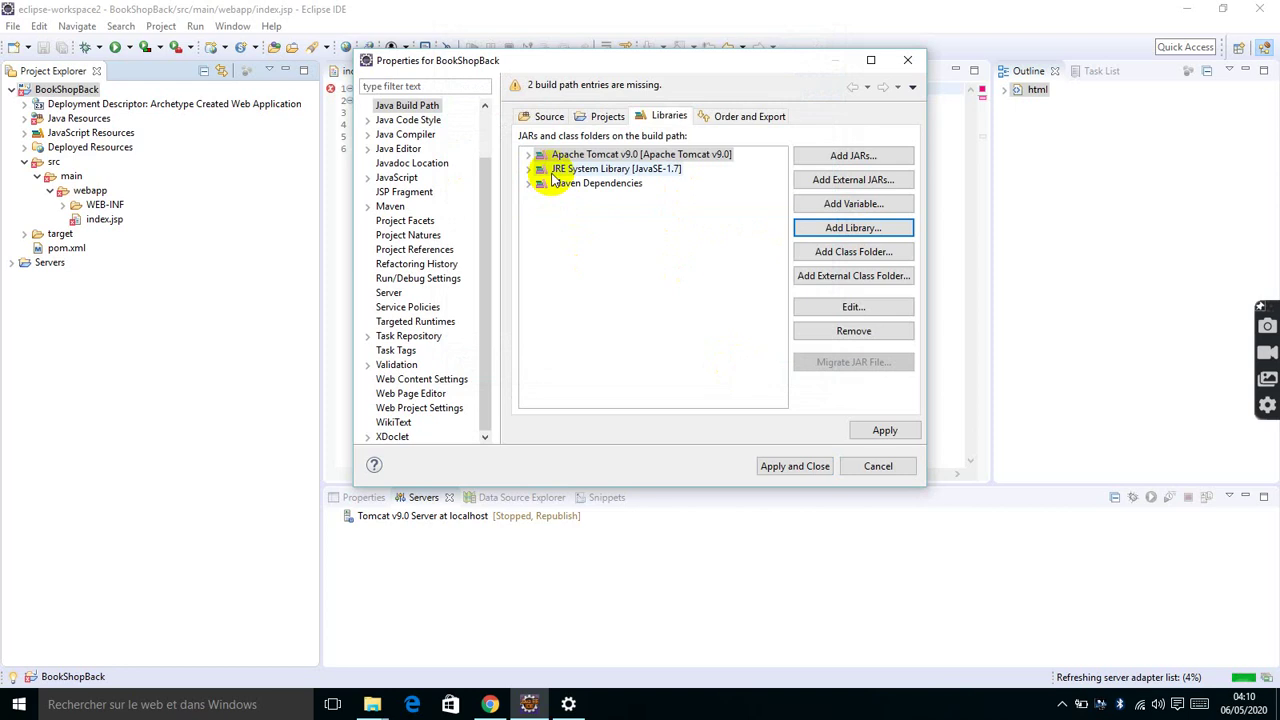
- Inspect servlet-api.jar inside the Apache Tomcat v9.0 library, then apply the build path changes and close the project properties
{"action": "left_click", "coordinate": [527, 156]}
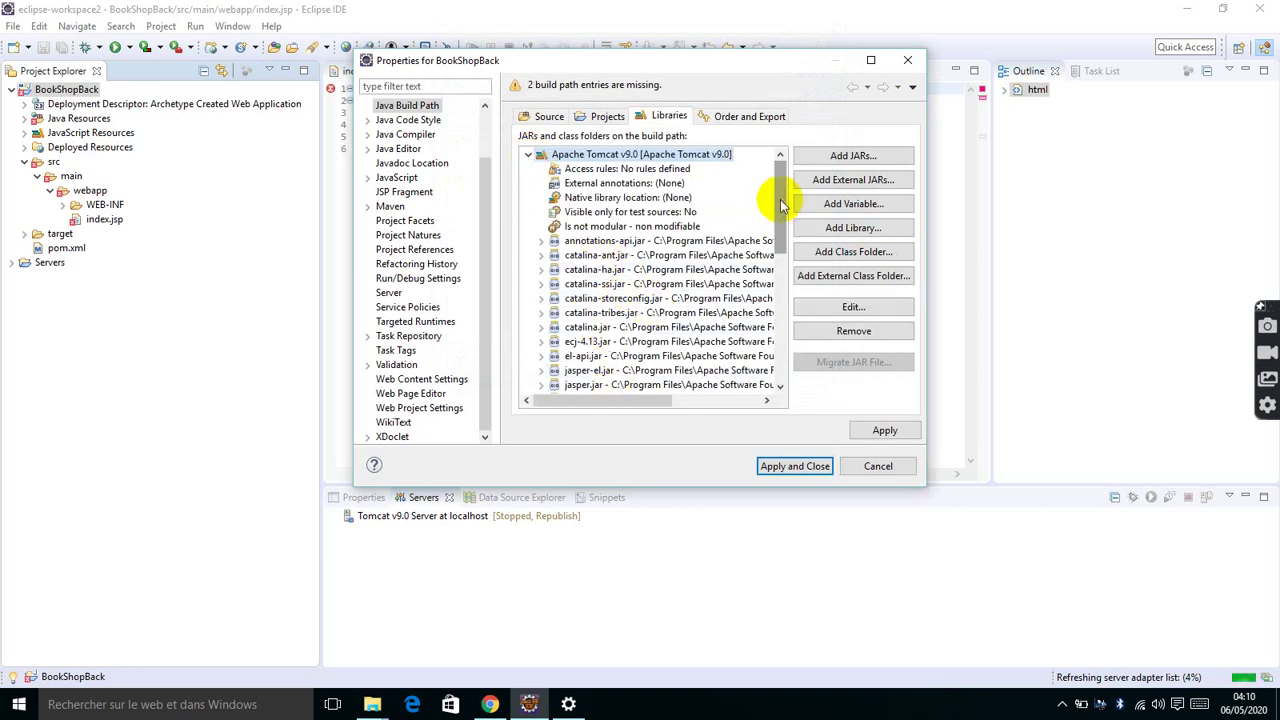
{"action": "left_click_drag", "start_coordinate": [783, 205], "coordinate": [785, 268]}
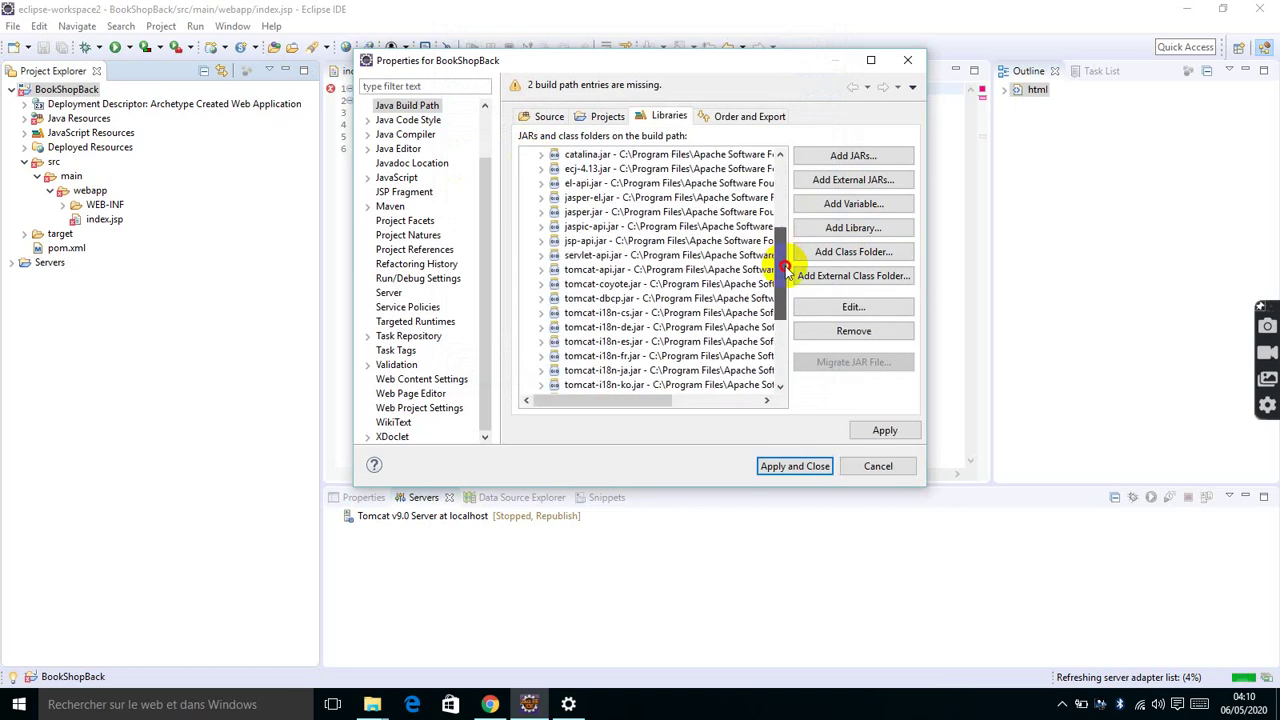
{"action": "left_click", "coordinate": [545, 257]}
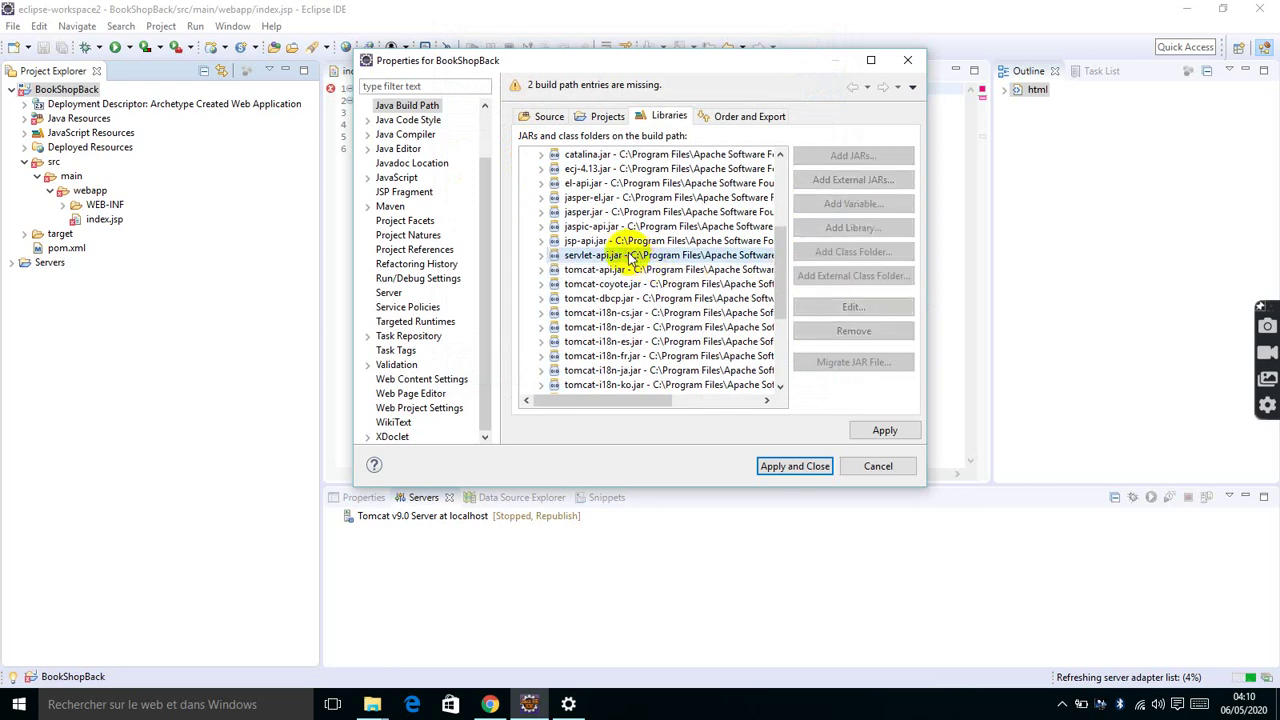
{"action": "left_click", "coordinate": [542, 257]}
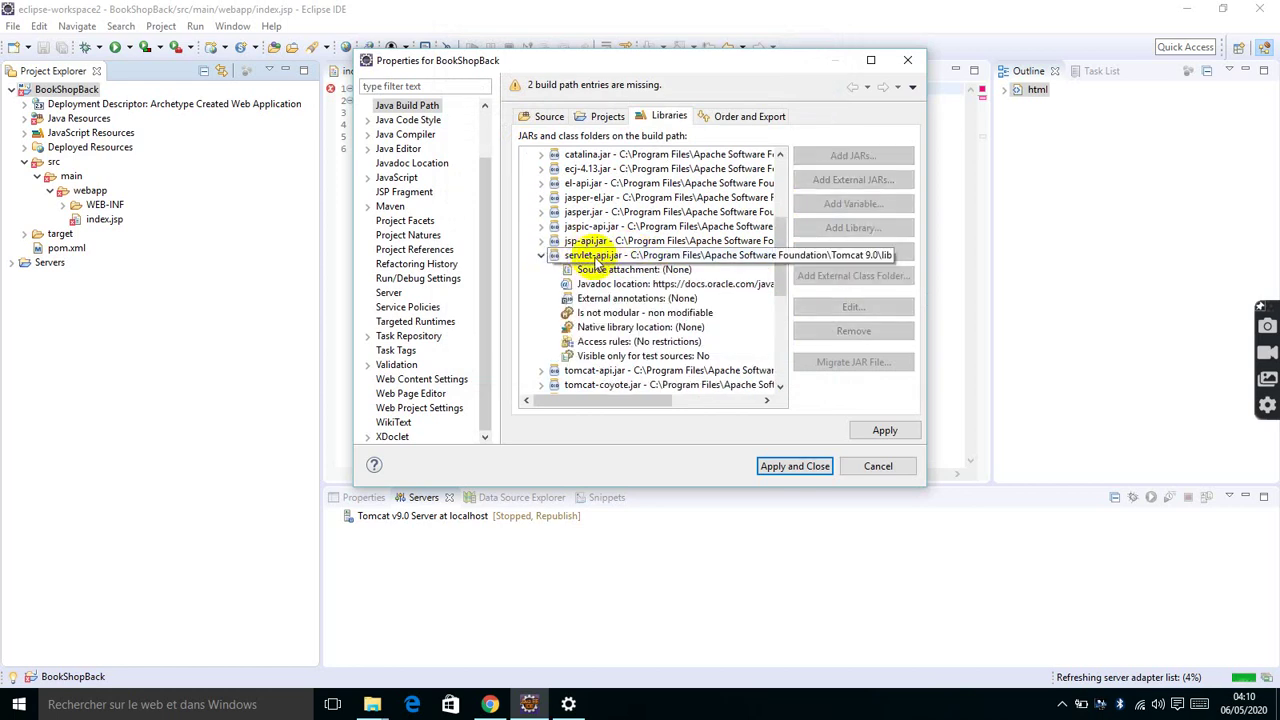
{"action": "left_click", "coordinate": [542, 256]}
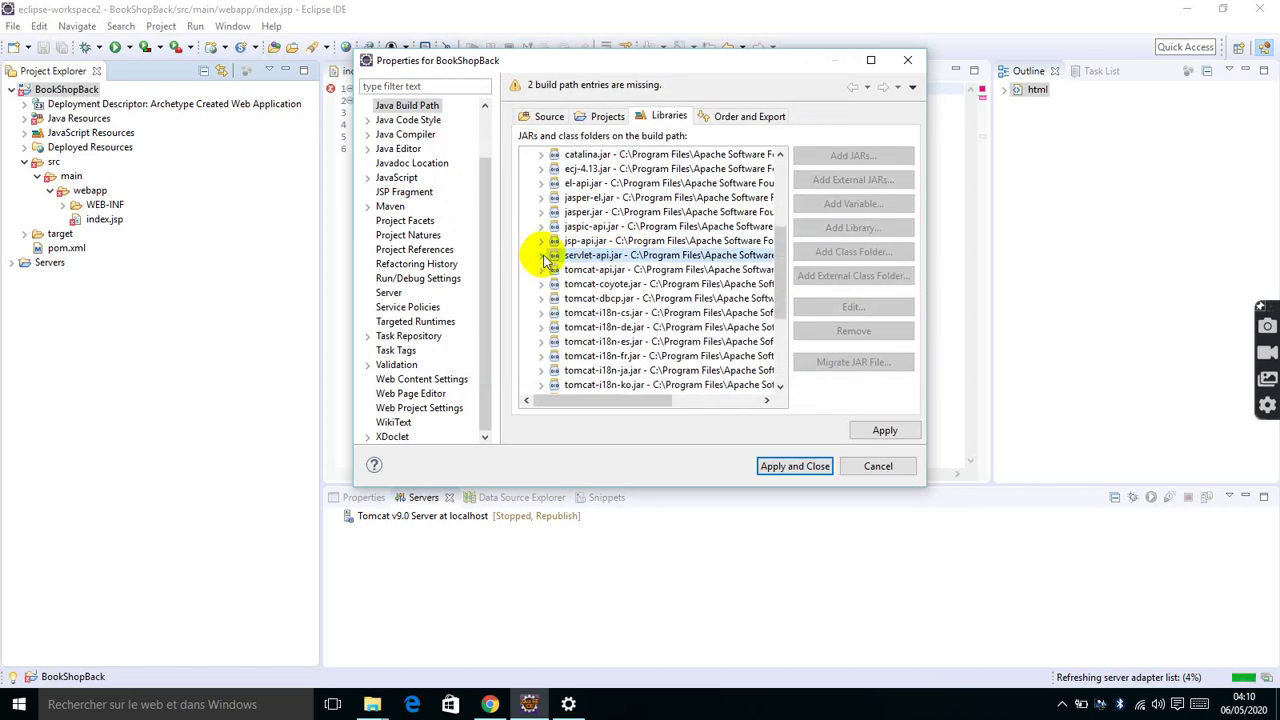
{"action": "left_click", "coordinate": [806, 465]}
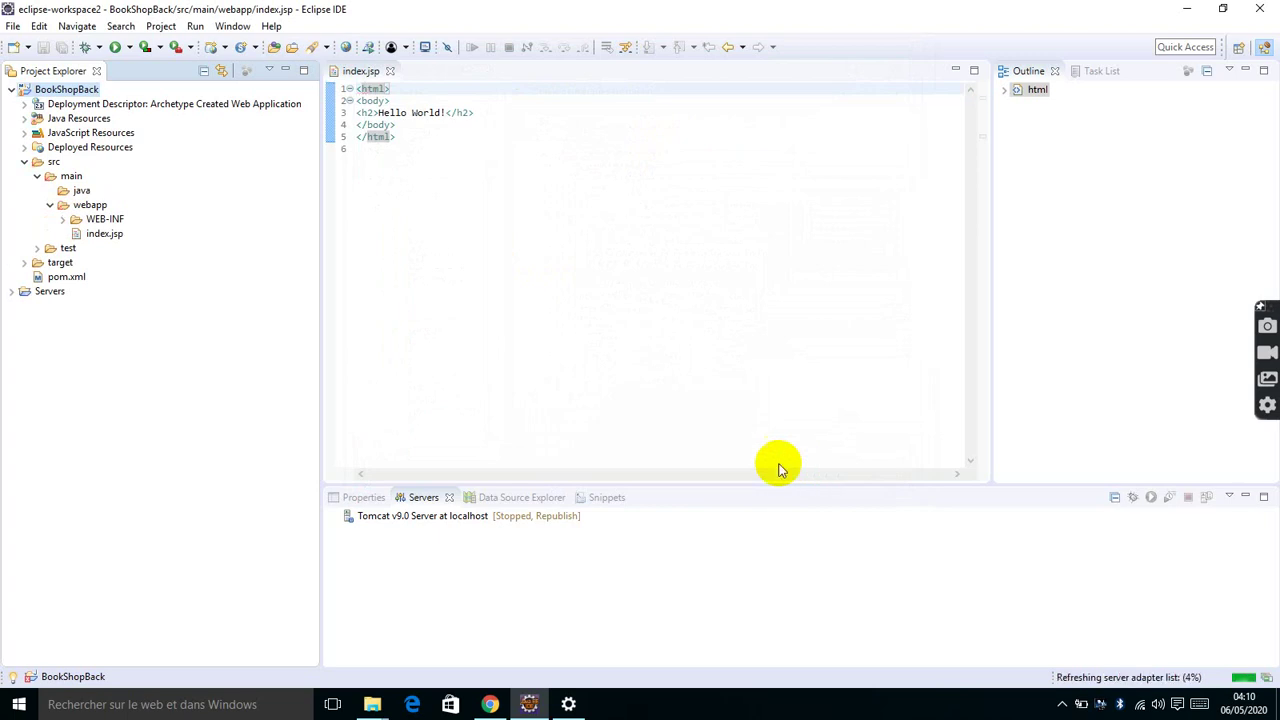
- Collapse the BookShopBack project's src folder and close the index.jsp file
{"action": "left_click", "coordinate": [37, 177]}
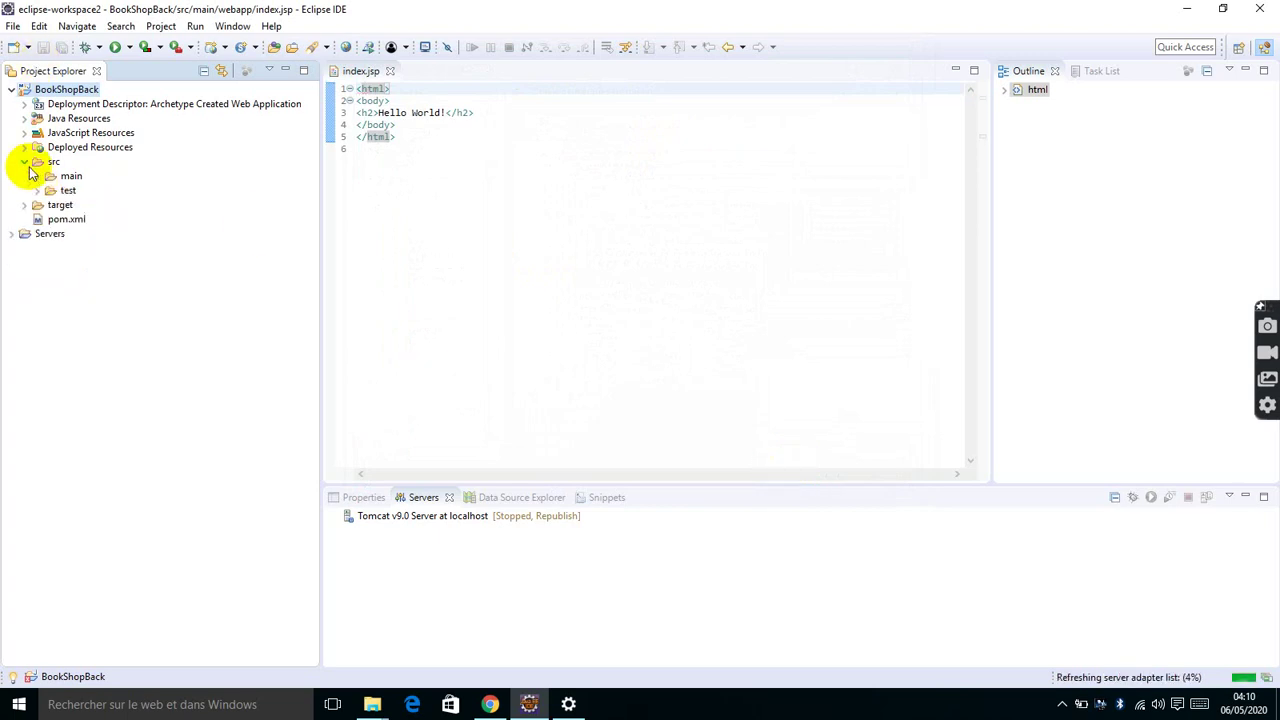
{"action": "left_click", "coordinate": [25, 163]}
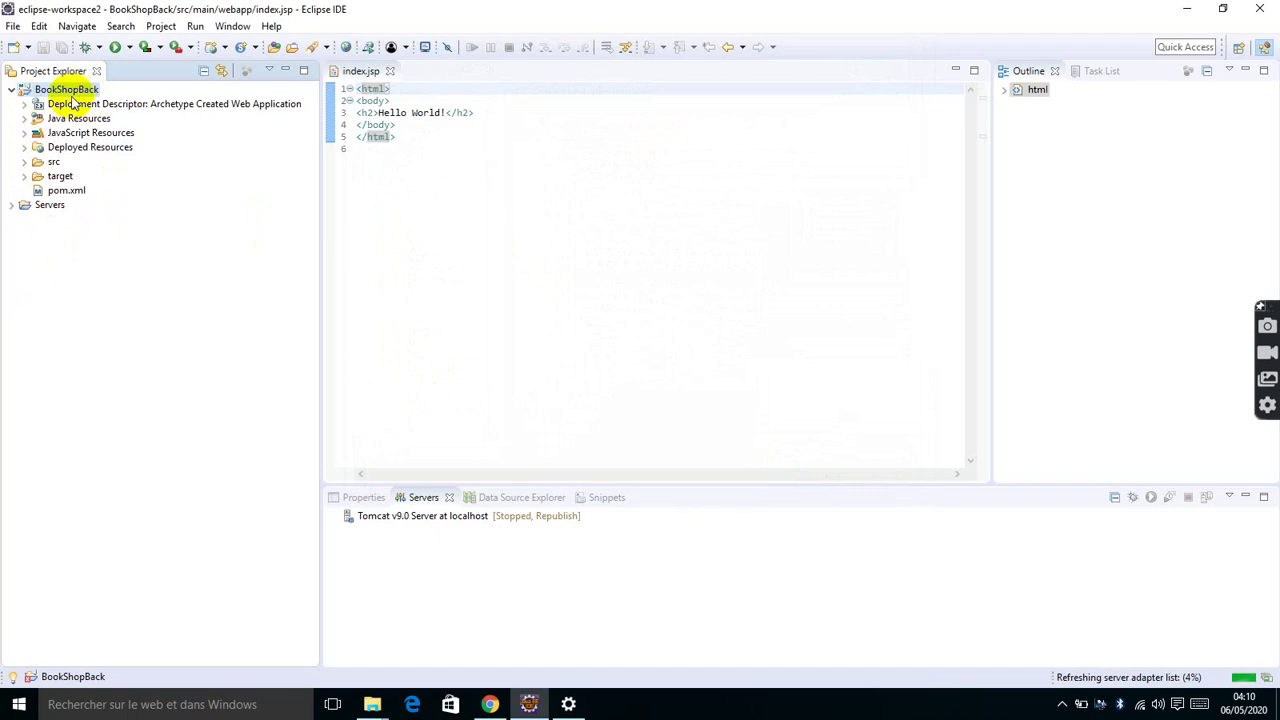
{"action": "left_click", "coordinate": [390, 72]}
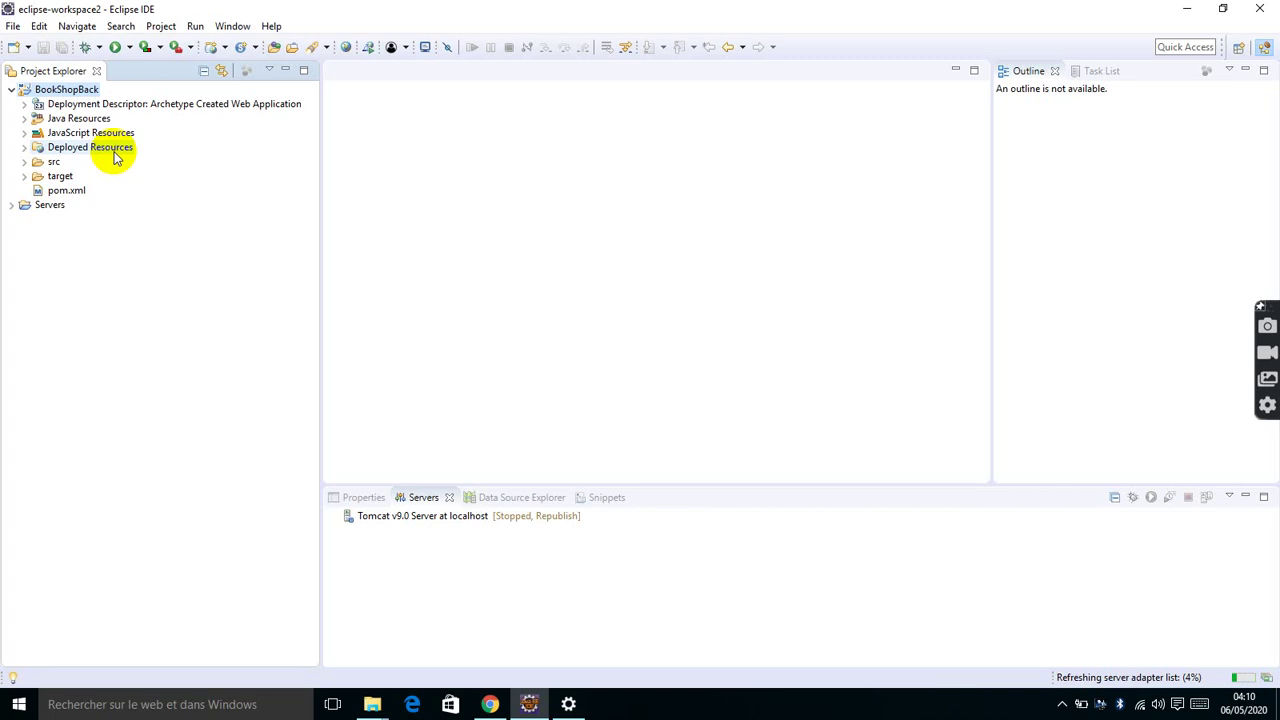
- Open the BookShopBack project's pom.xml and bring its dependencies and build sections into view
{"action": "double_click", "coordinate": [60, 191]}
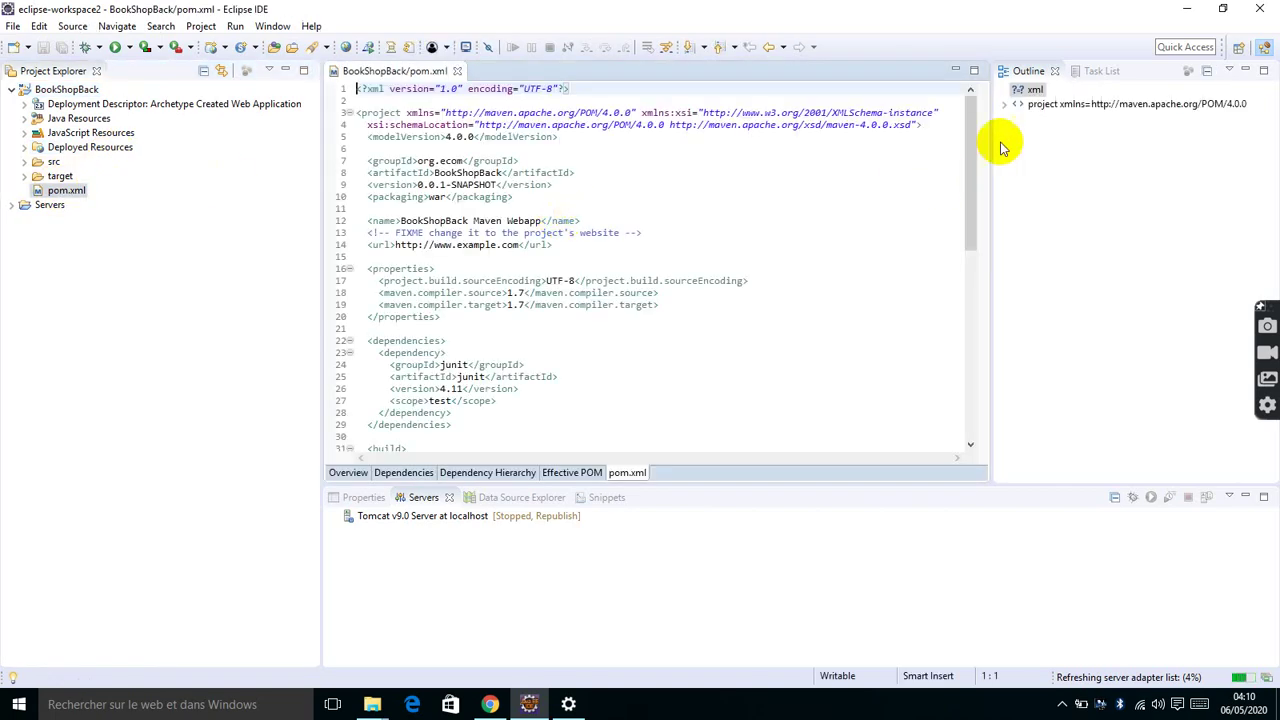
{"action": "left_click_drag", "start_coordinate": [970, 143], "coordinate": [971, 181]}
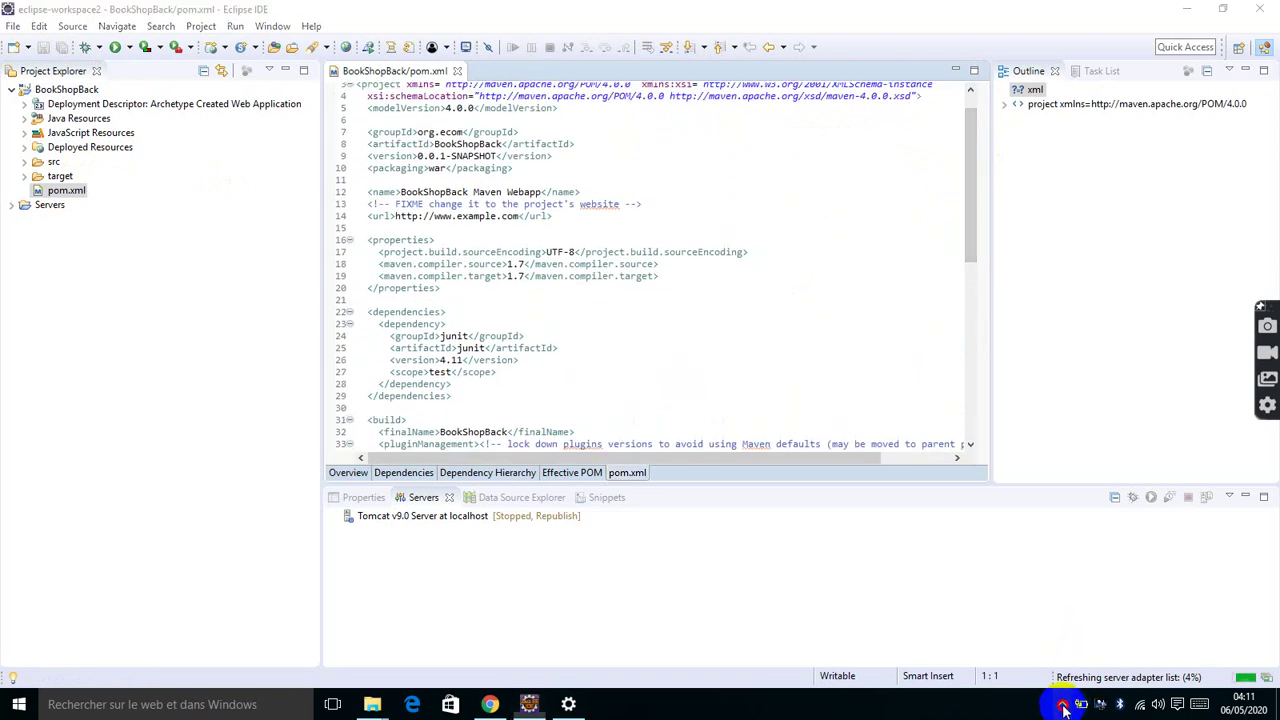